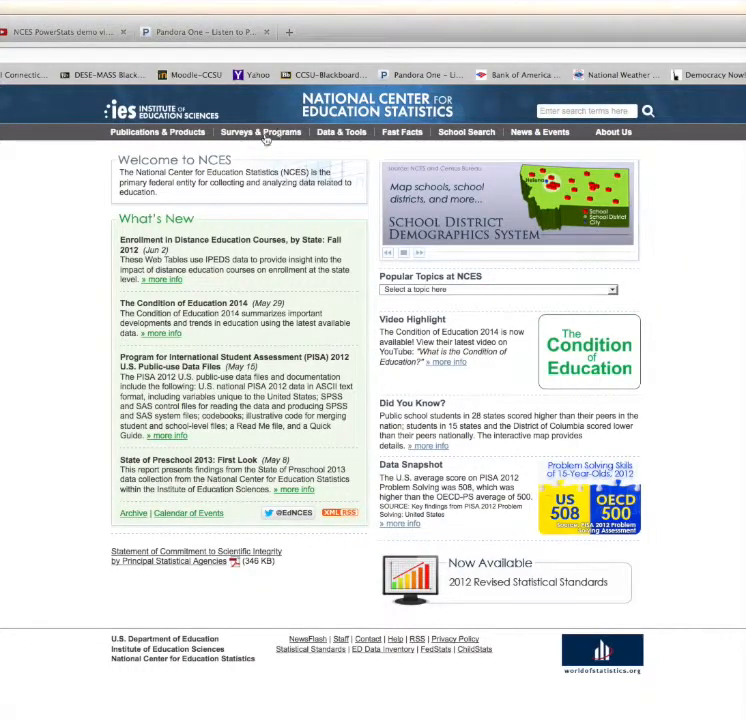
- Open the National Assessment of Educational Progress (NAEP) survey page and look over its main sections
mouse_move(265, 139)
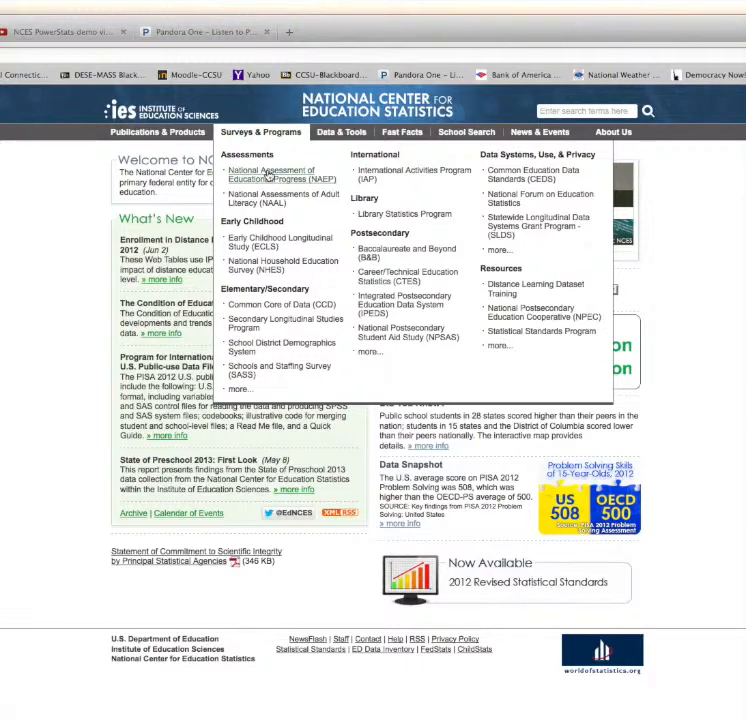
click(268, 175)
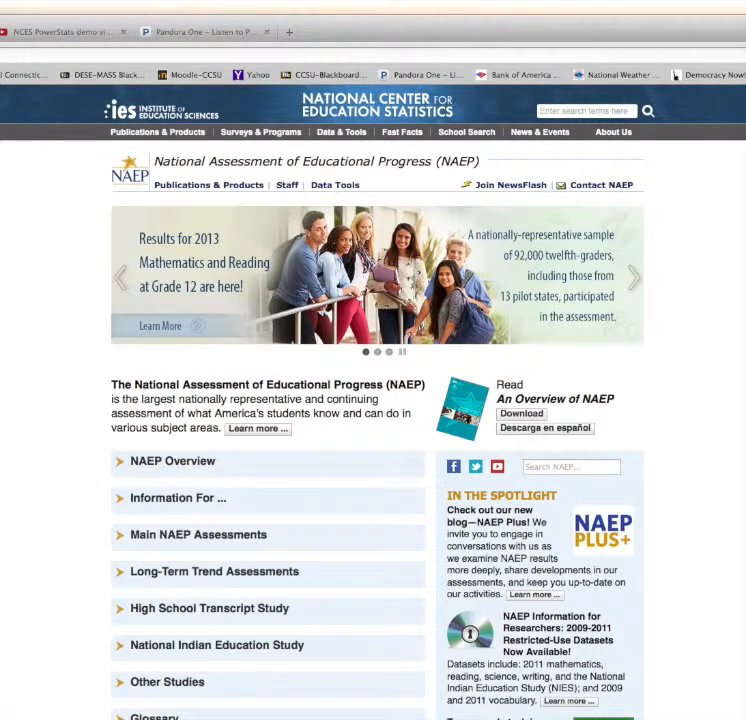
scroll(373, 400, down, 2)
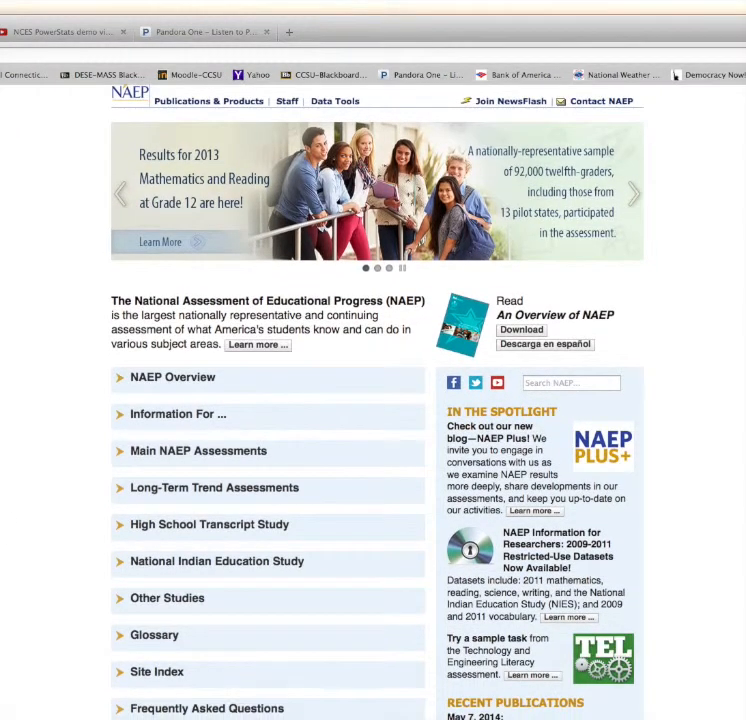
scroll(373, 400, up, 2)
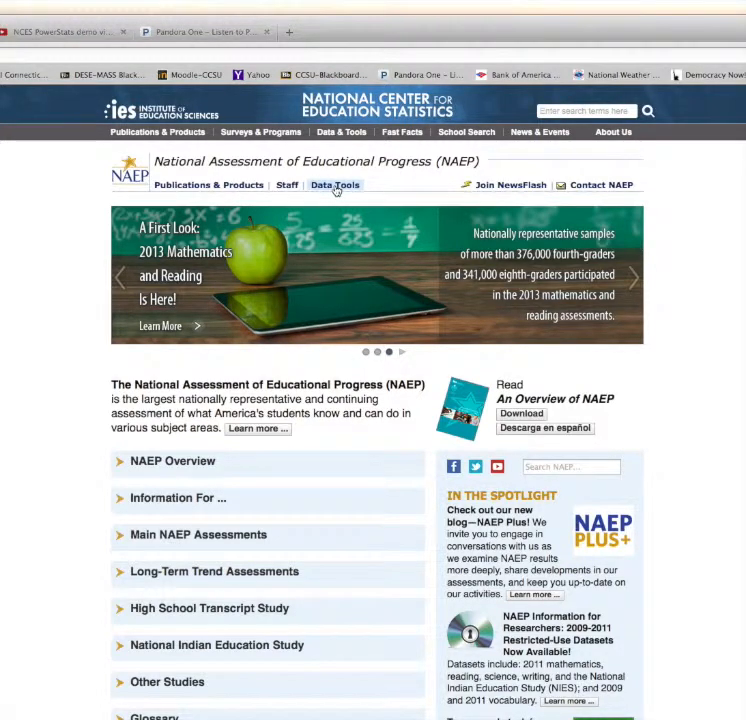
- View the NAEP Publications & Products list and the NAEP Overview page, returning to the NAEP home page after each
click(207, 187)
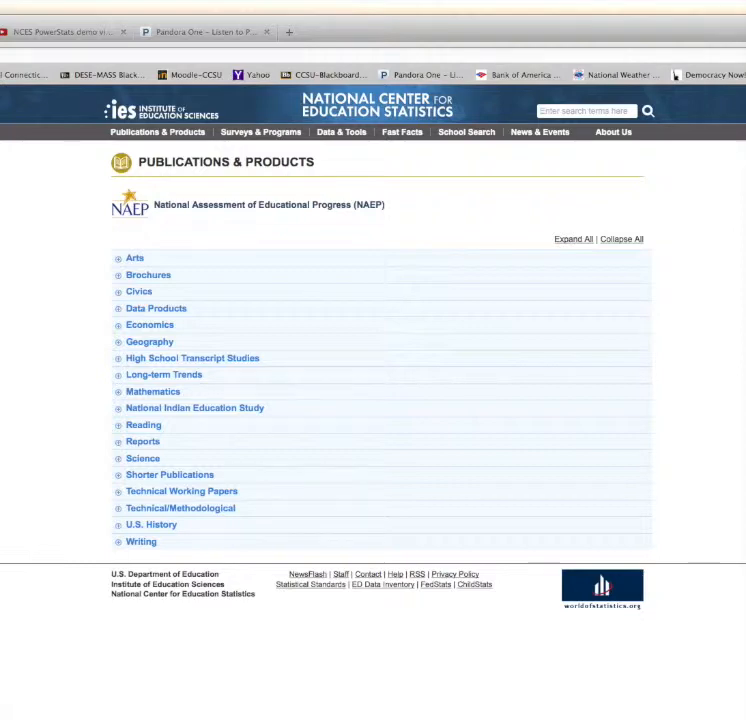
key(super+Left)
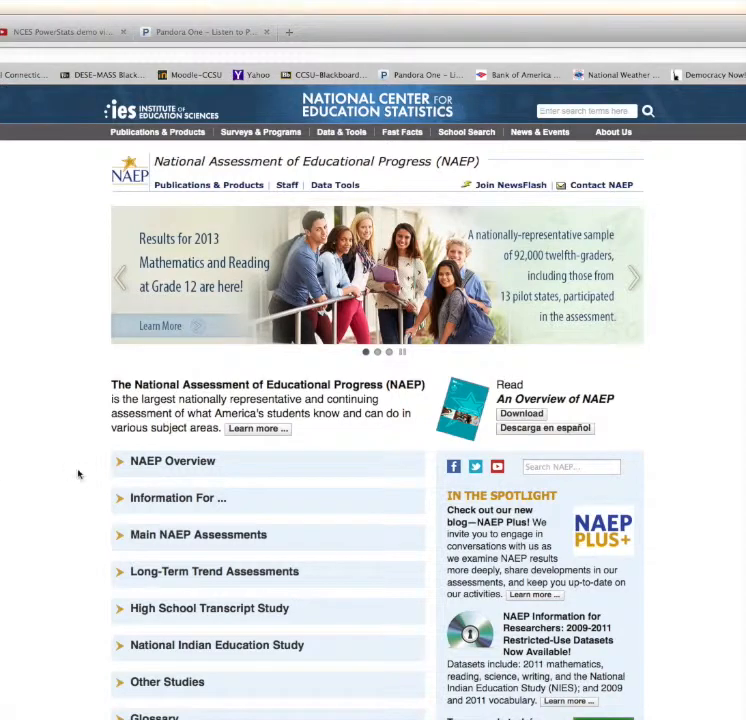
click(183, 462)
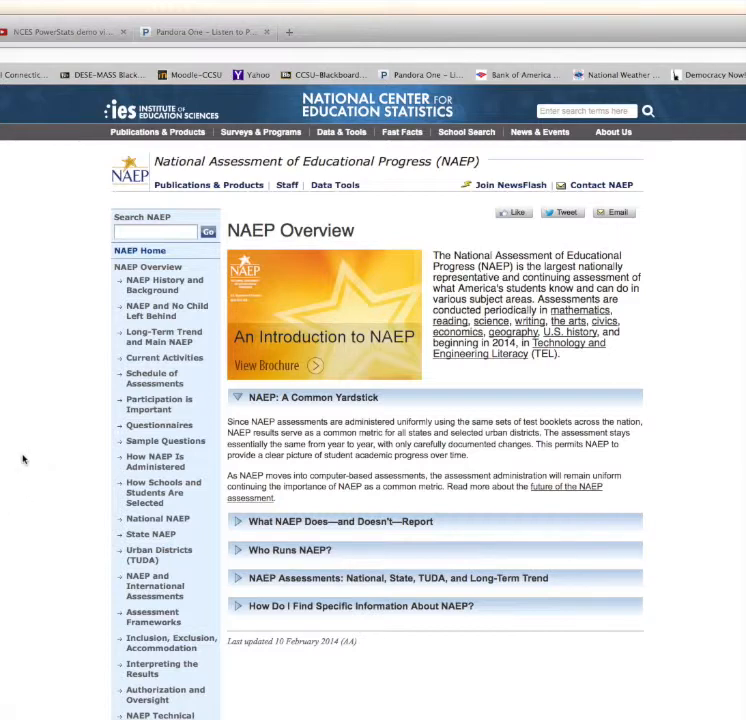
scroll(30, 496, down, 2)
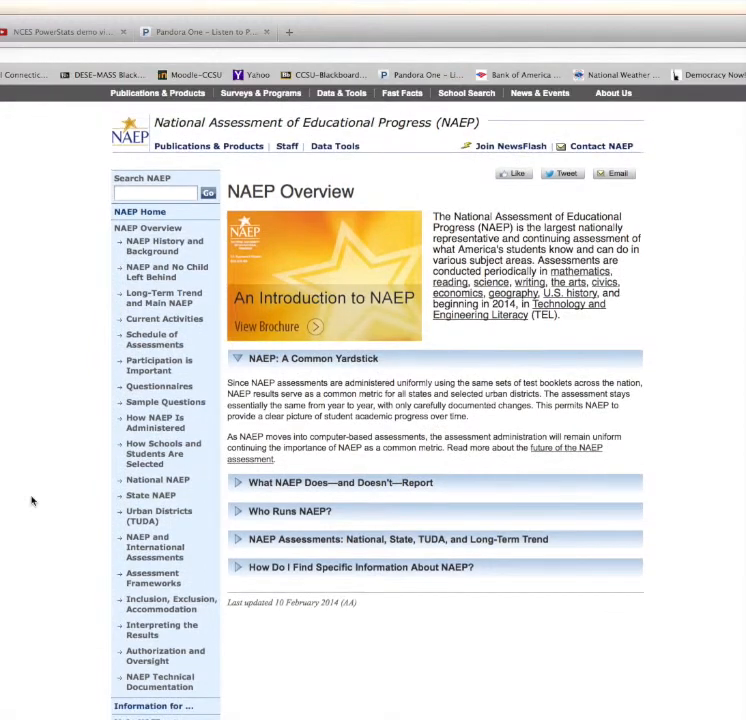
scroll(20, 292, up, 2)
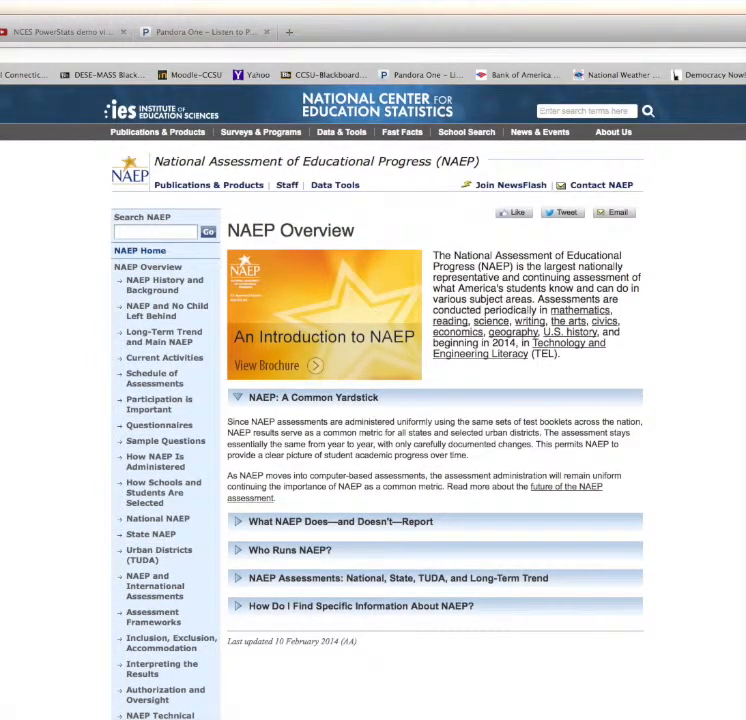
key(super+Left)
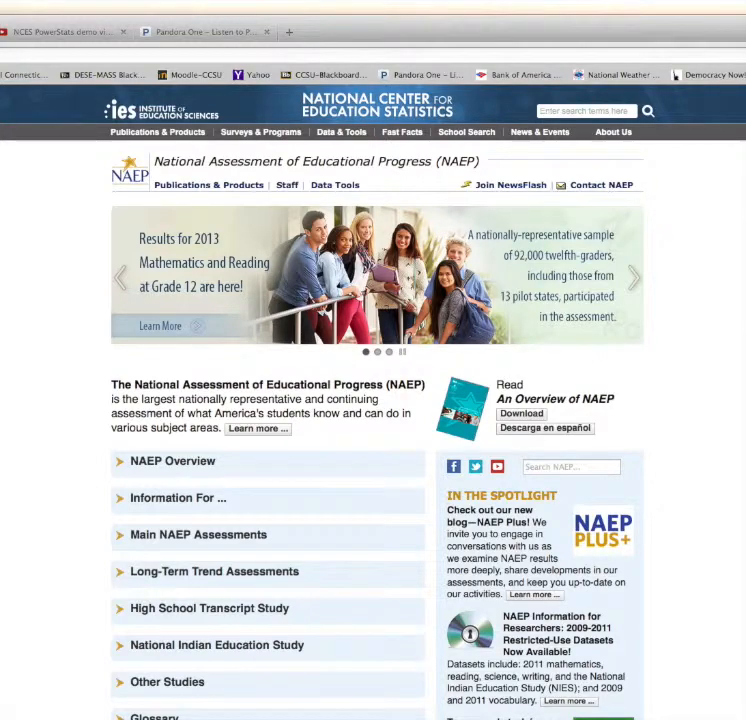
- Open the Tools Overview under Tools and Applications on the NAEP home page
scroll(373, 430, down, 1)
scroll(373, 400, down, 7)
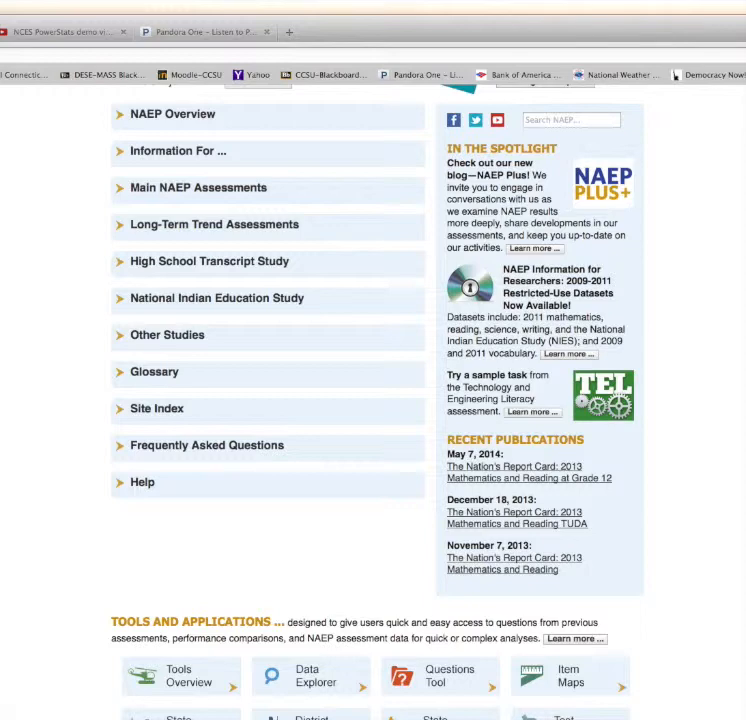
click(193, 677)
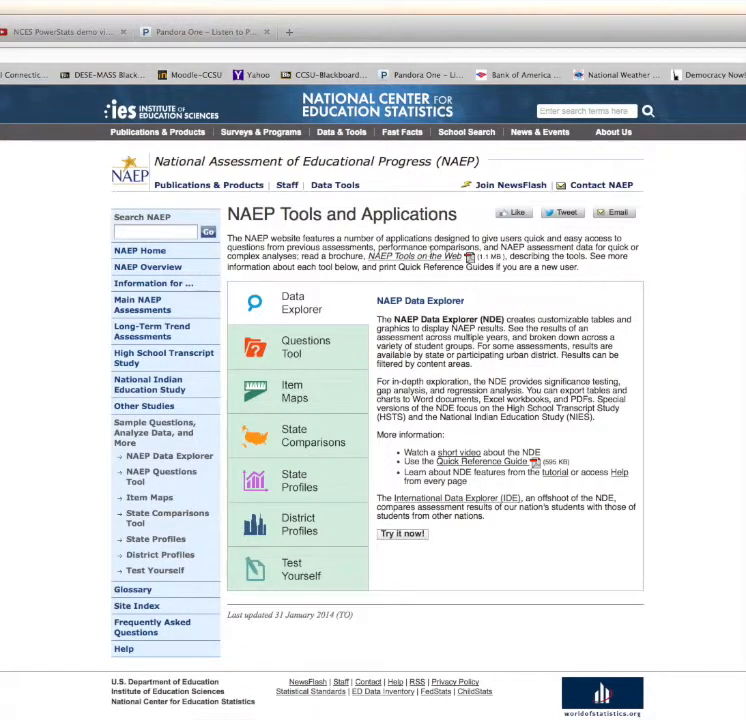
- Review the descriptions of Questions Tool, Item Maps, State Comparisons, State Profiles, District Profiles and Test Yourself
click(309, 347)
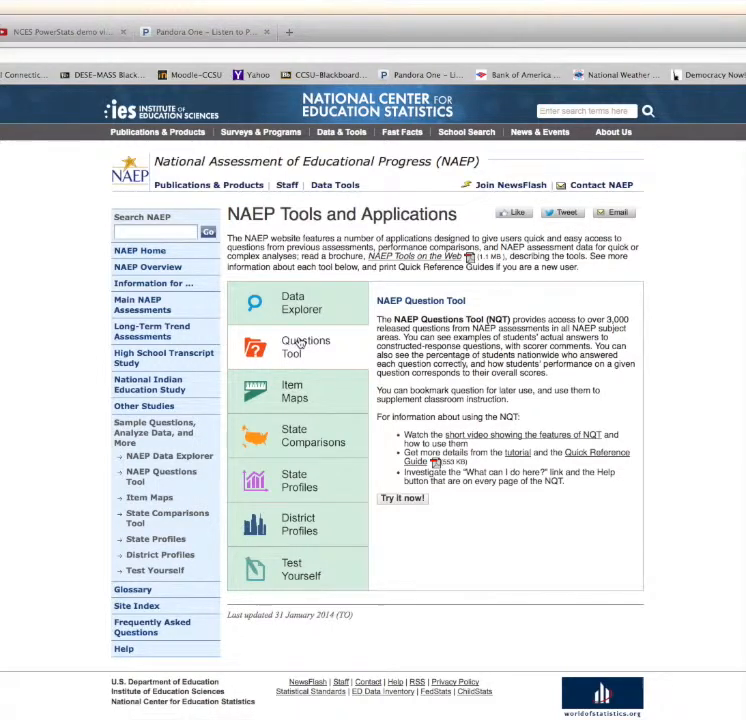
click(326, 389)
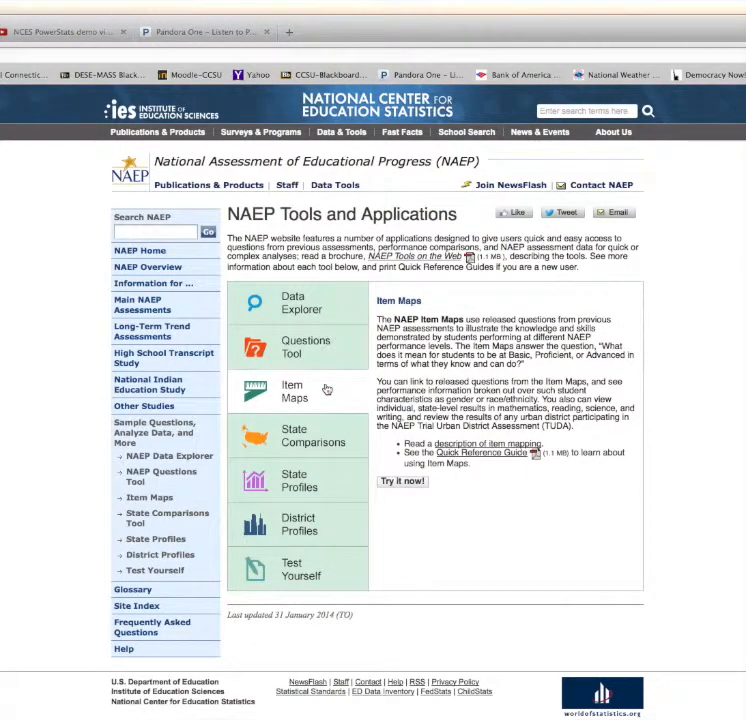
click(311, 436)
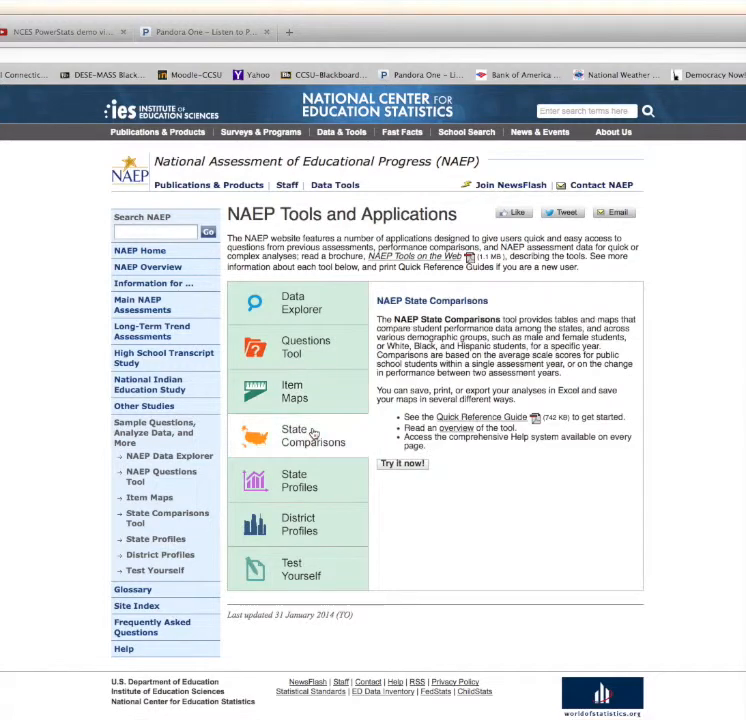
click(306, 478)
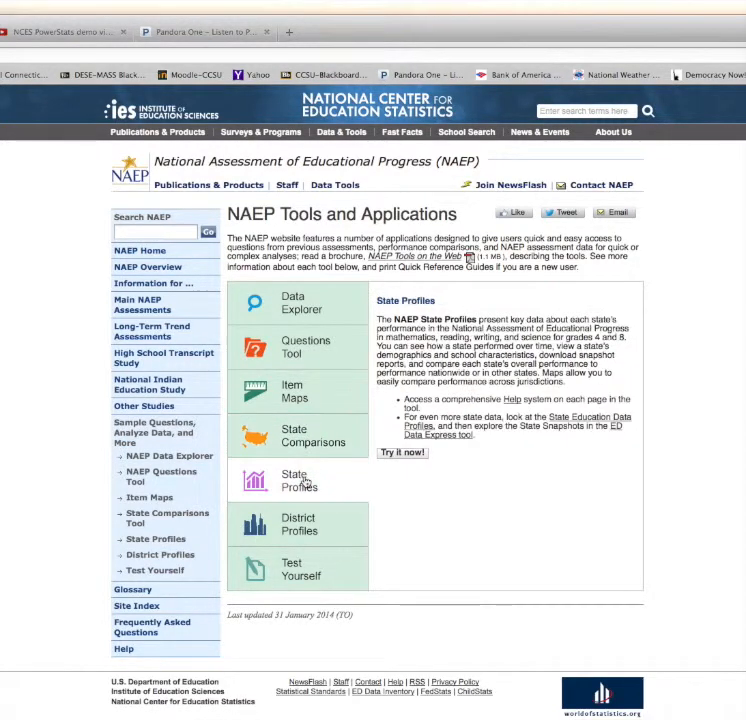
click(313, 530)
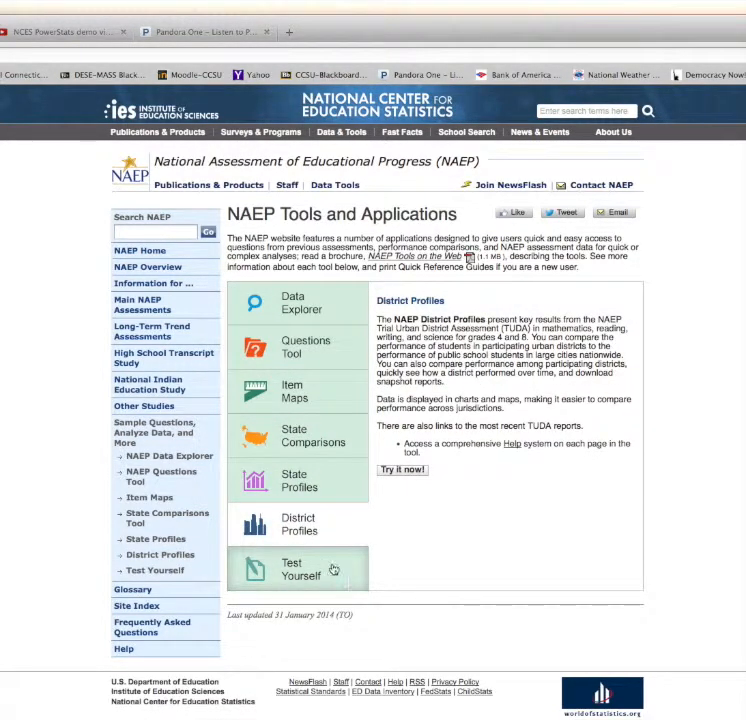
click(333, 568)
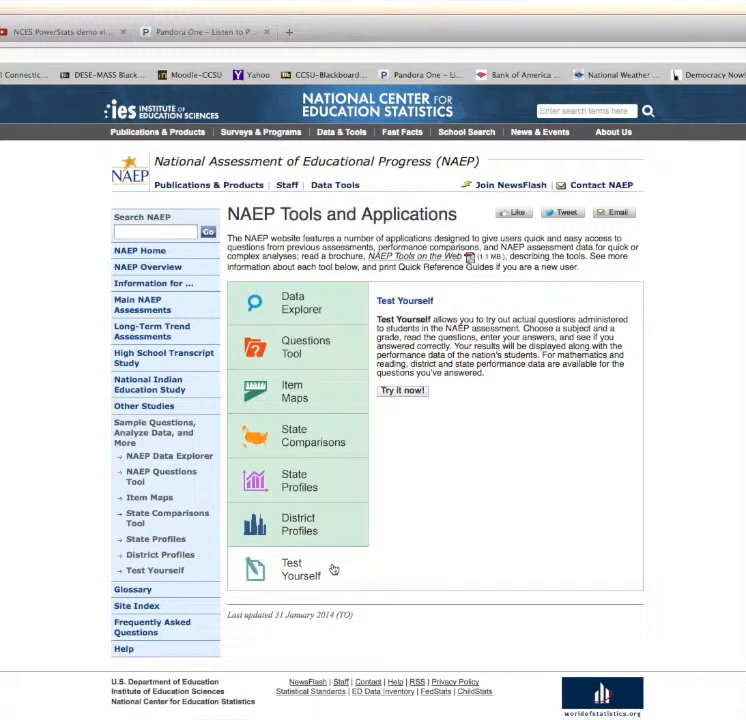
- Launch the Main NDE from the NAEP Data Explorer and set the subject to Science and the grade to Grade 12
click(306, 311)
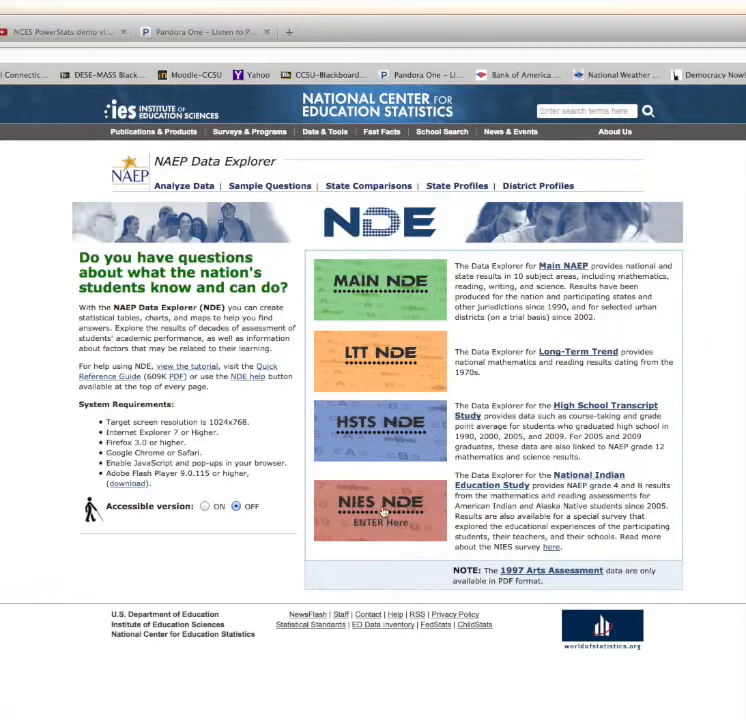
click(381, 293)
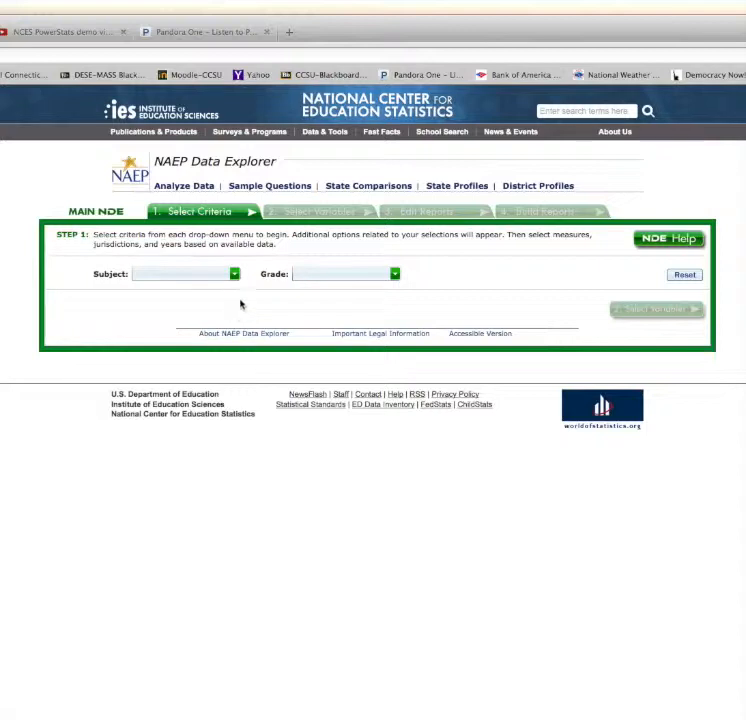
click(233, 274)
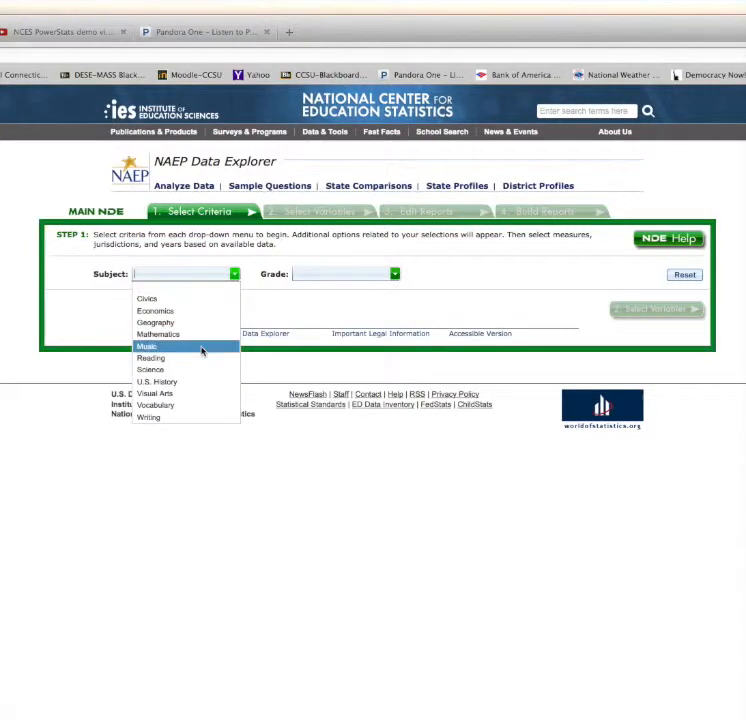
click(187, 367)
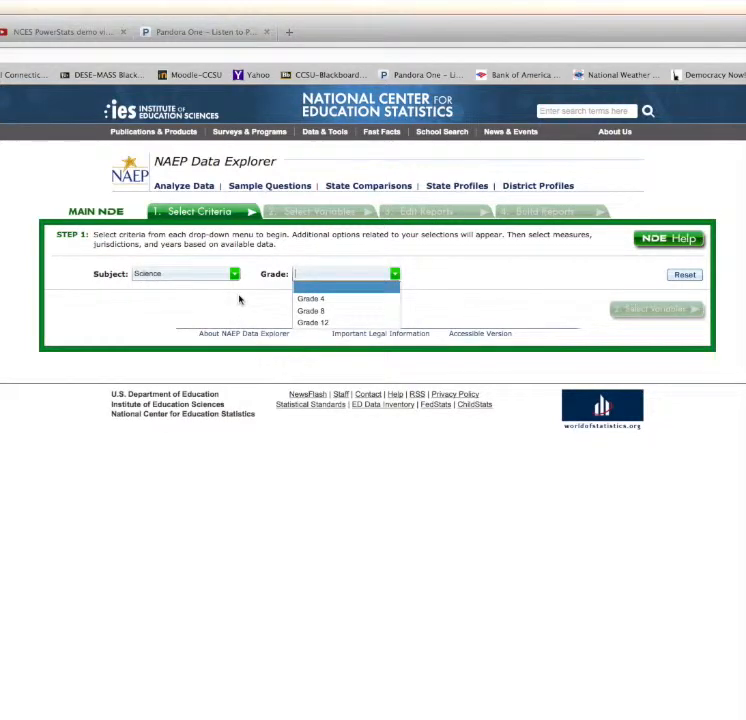
click(338, 323)
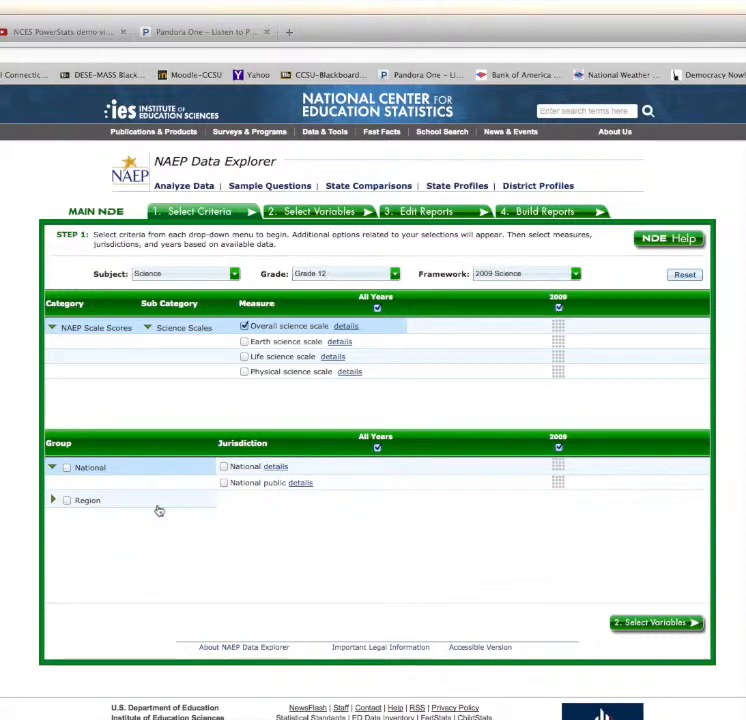
- Select Northeast (Census) as the jurisdiction under Region and show its details
click(54, 501)
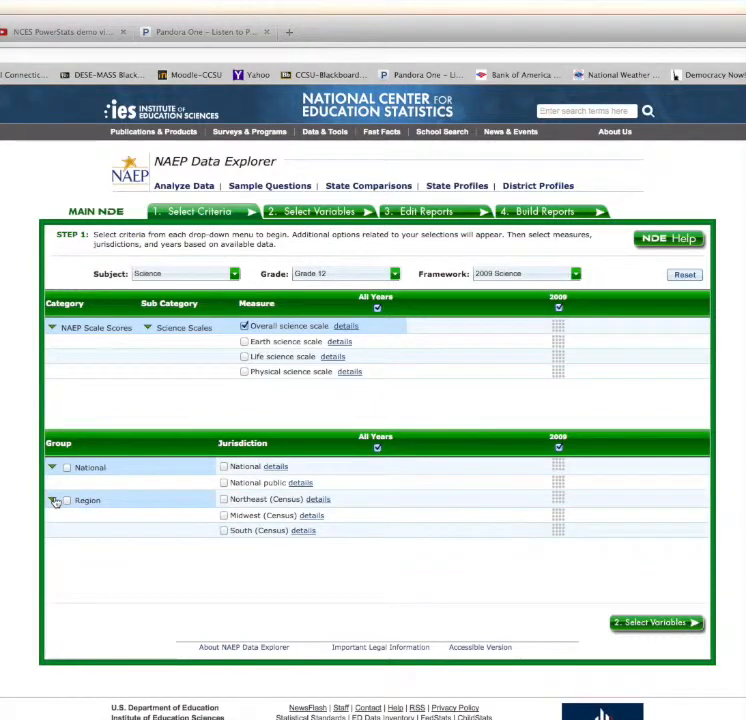
click(224, 500)
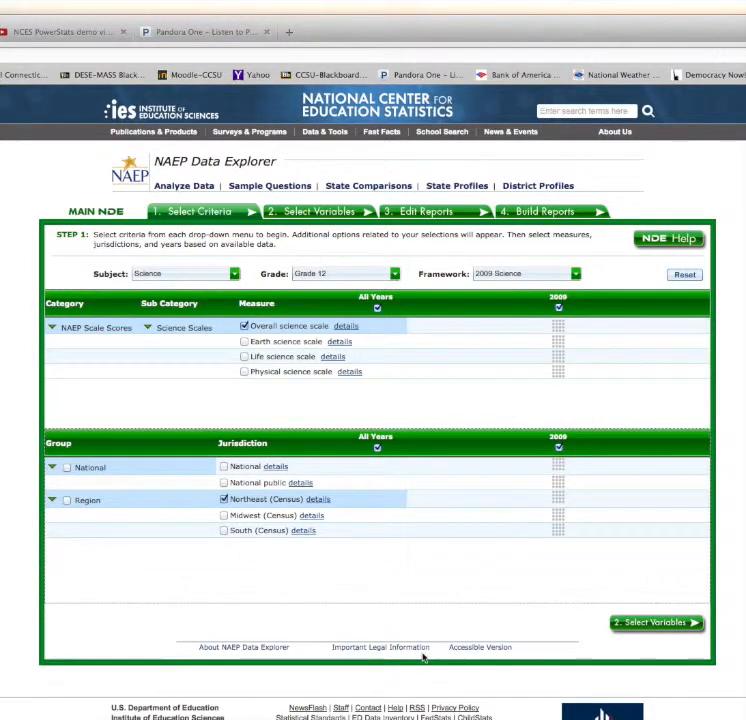
click(318, 499)
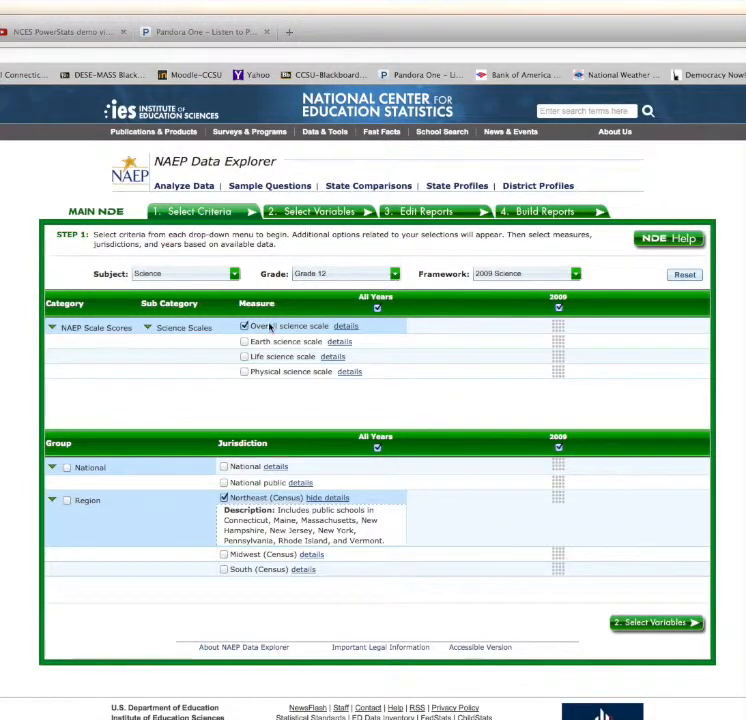
- Proceed to variable selection and choose Gender from the Student Factors of the Major Reporting Groups
click(656, 623)
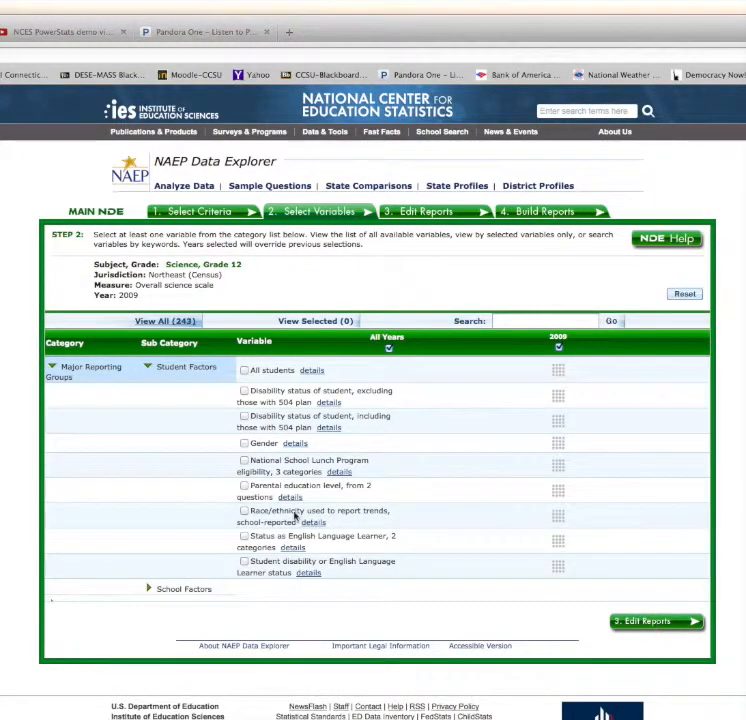
scroll(294, 516, down, 3)
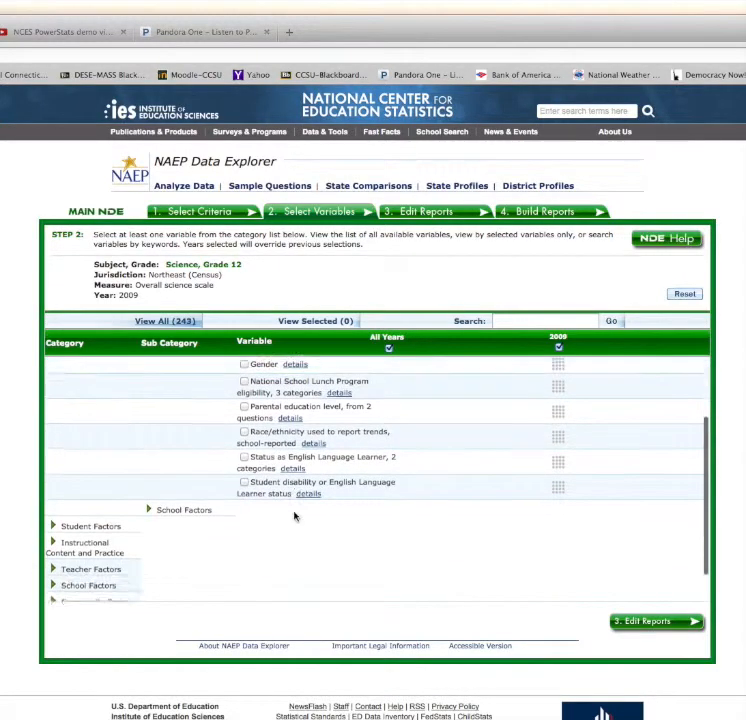
scroll(294, 516, up, 3)
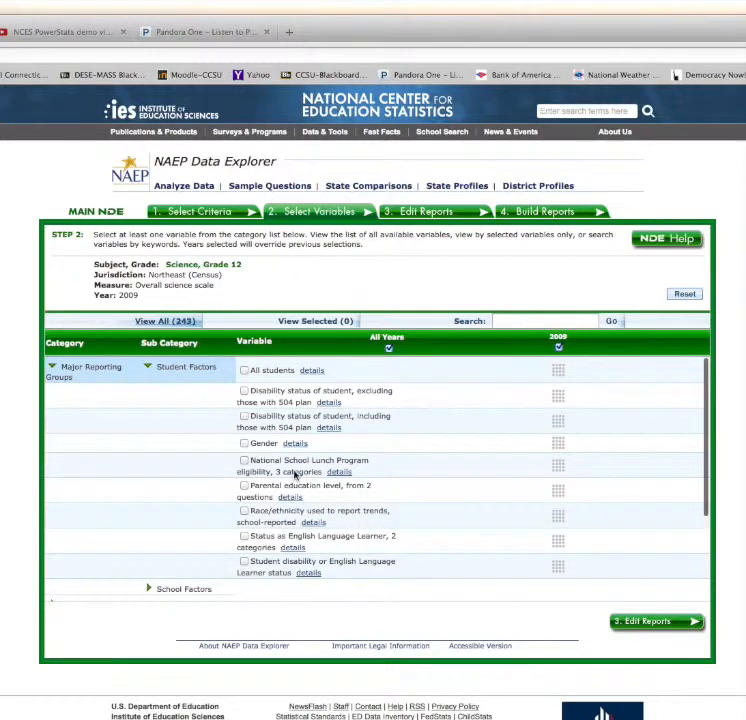
scroll(290, 475, down, 1)
scroll(290, 476, down, 2)
scroll(293, 476, up, 3)
click(149, 368)
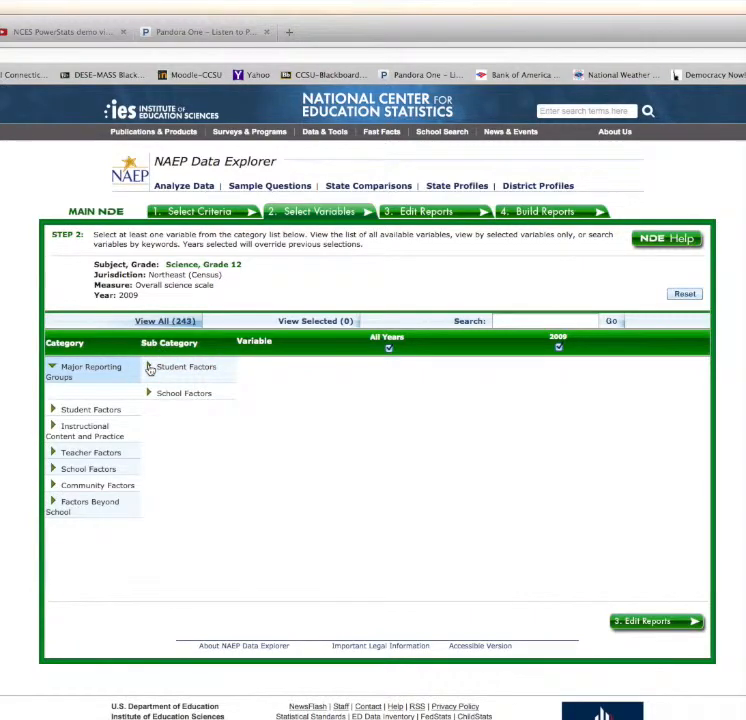
click(149, 368)
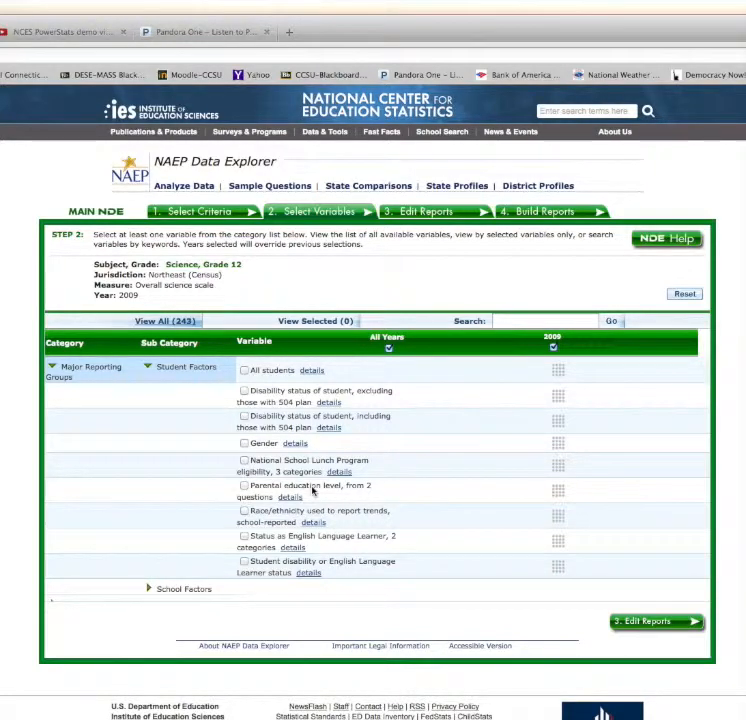
click(244, 444)
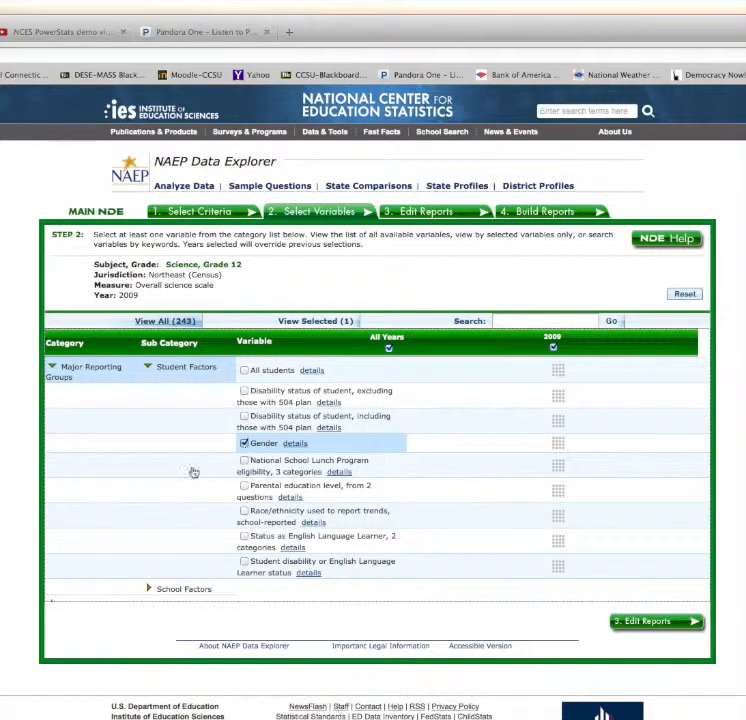
- Examine the Demographics variables under the Student Factors category, and collapse that subcategory again
scroll(157, 530, down, 3)
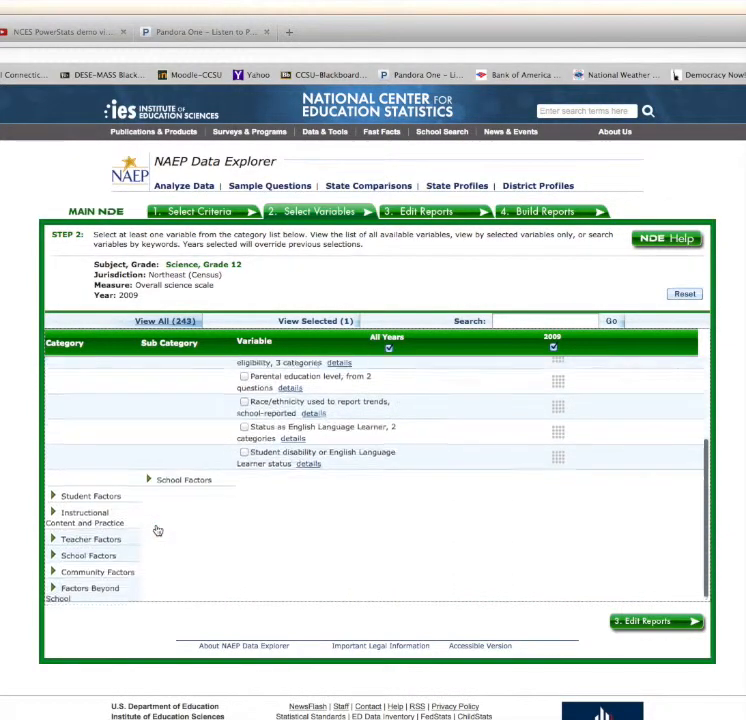
scroll(219, 521, up, 3)
scroll(219, 521, down, 3)
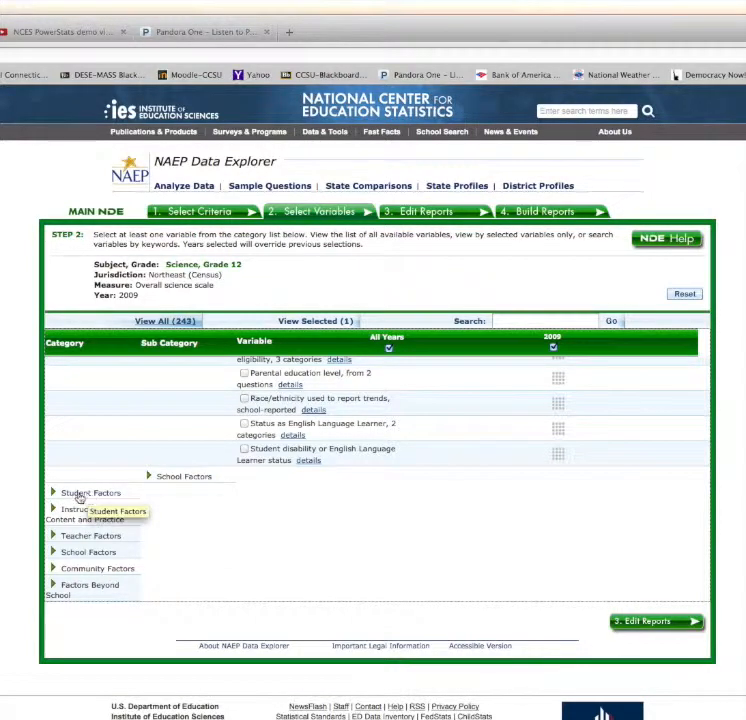
click(56, 492)
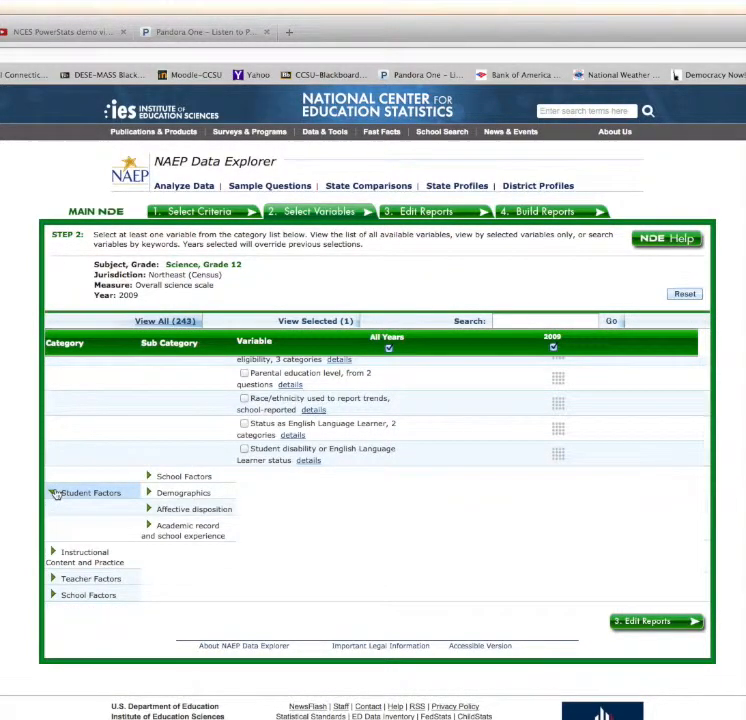
click(149, 493)
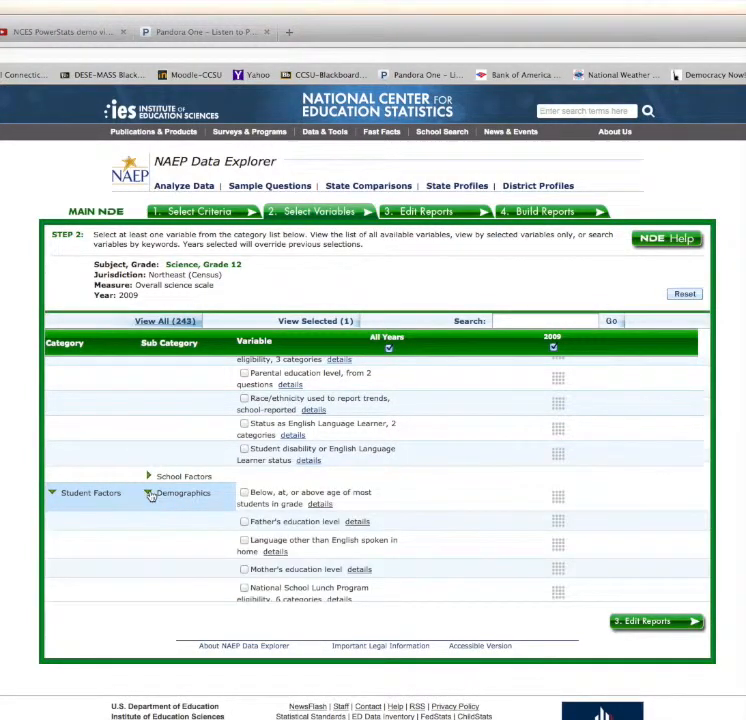
scroll(358, 577, down, 5)
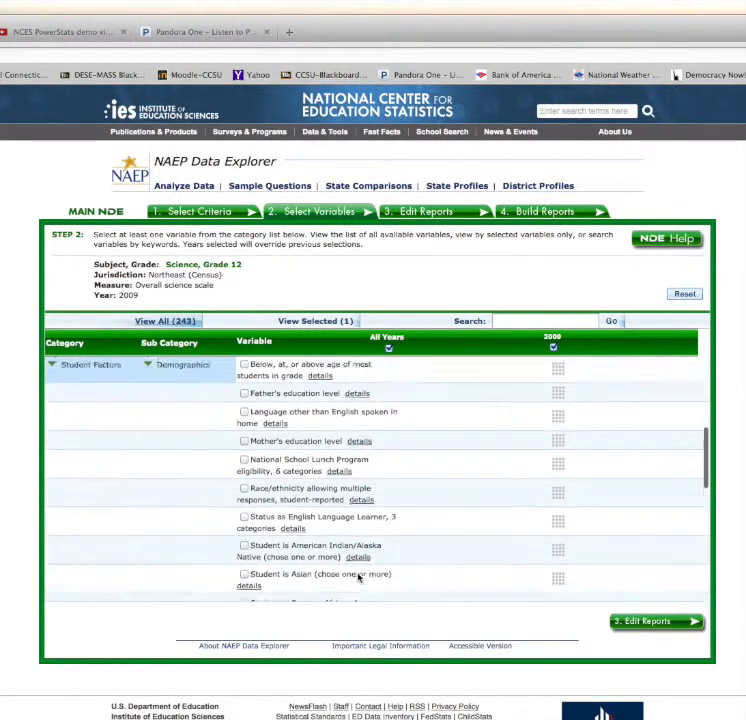
scroll(358, 577, down, 5)
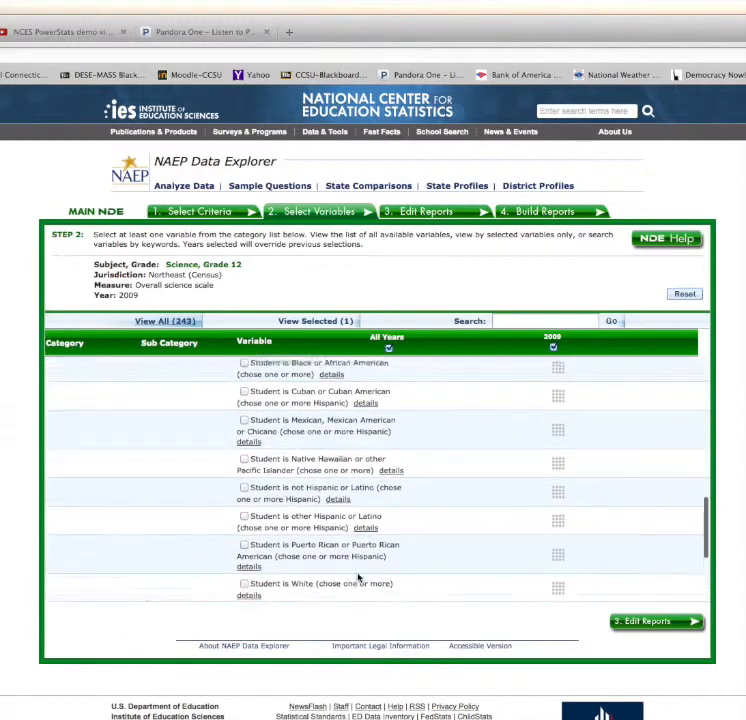
scroll(358, 577, down, 3)
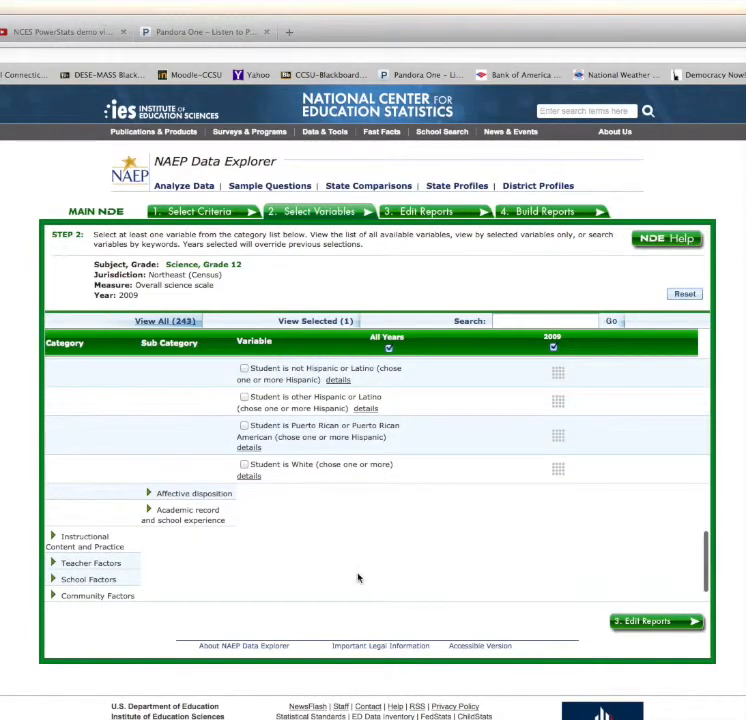
scroll(358, 577, up, 12)
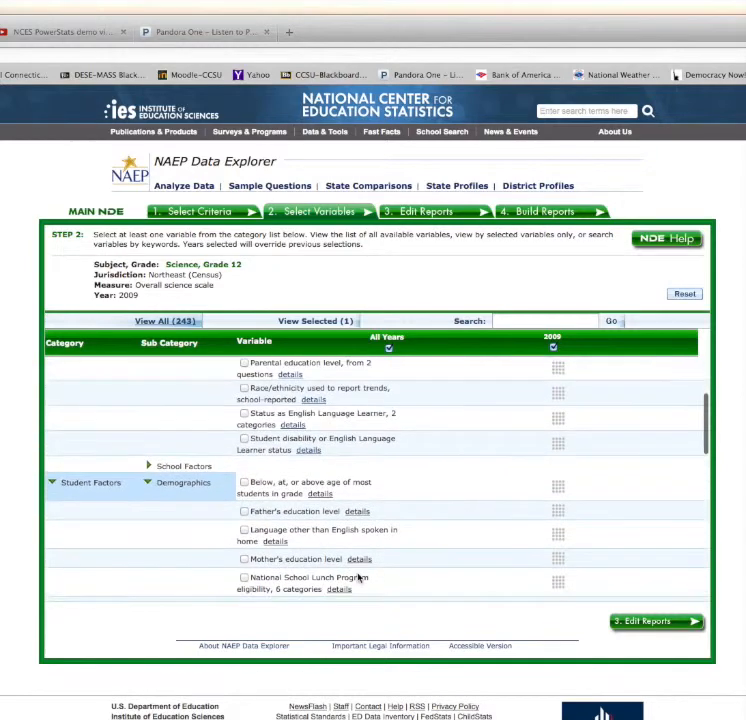
click(149, 483)
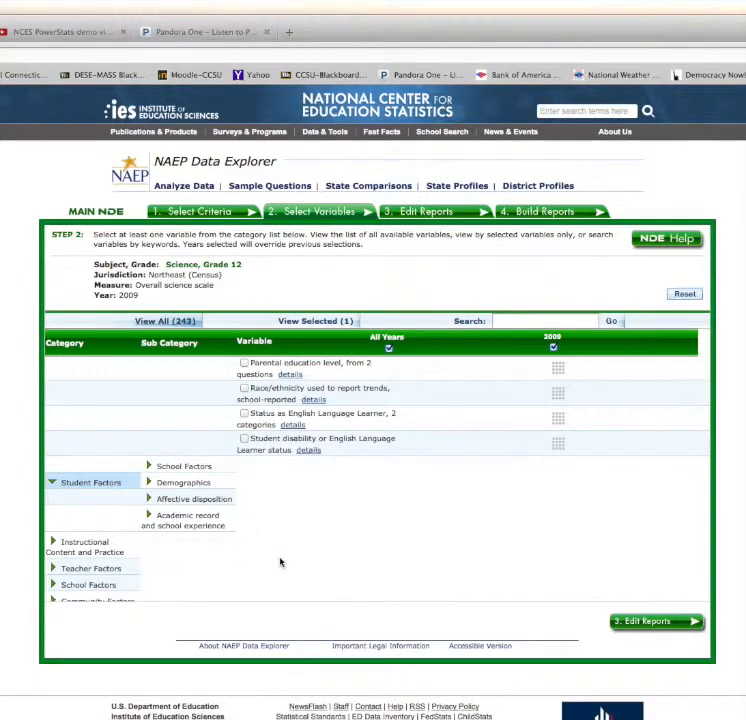
- Expand Modes of instruction/classroom activities under Instructional Content and Practice and show the details of Design a science experiment
scroll(283, 561, down, 2)
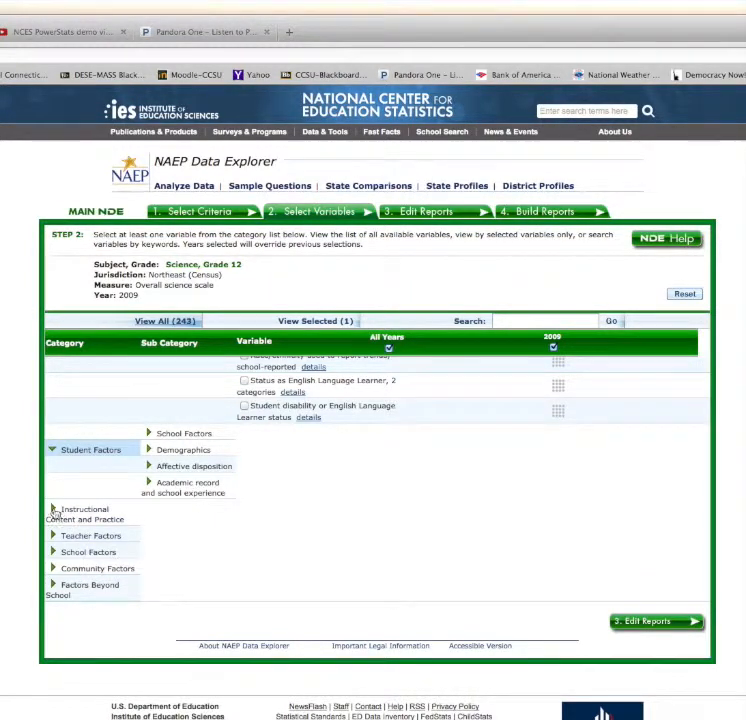
click(54, 510)
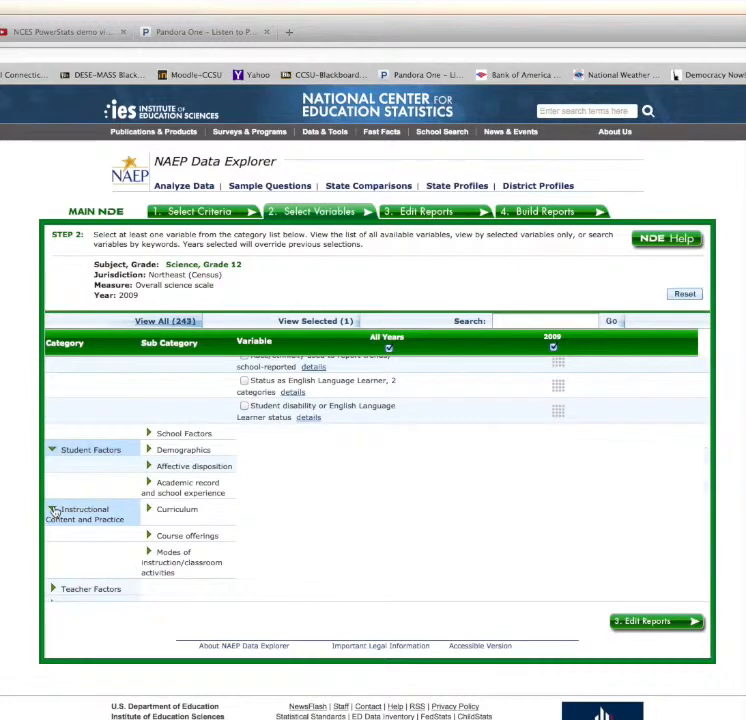
click(149, 553)
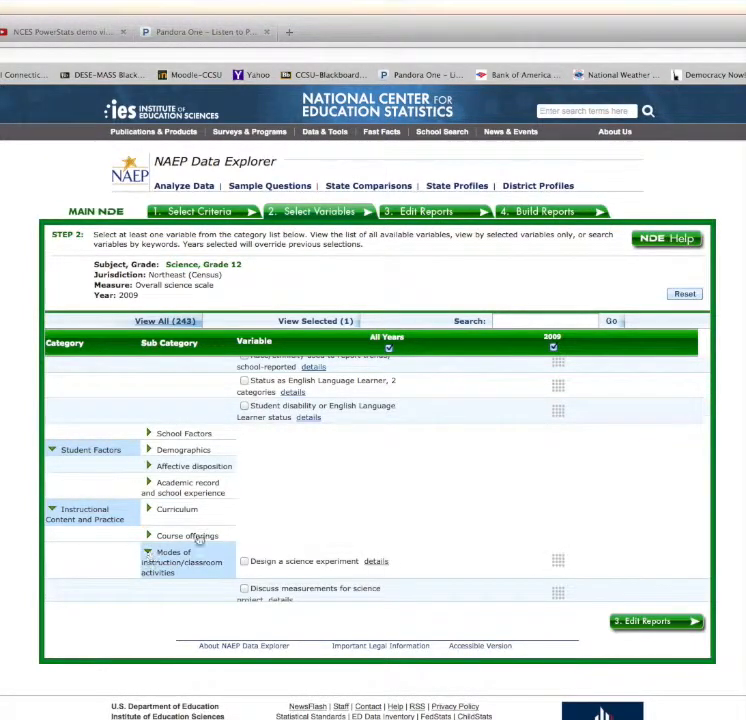
scroll(508, 529, down, 1)
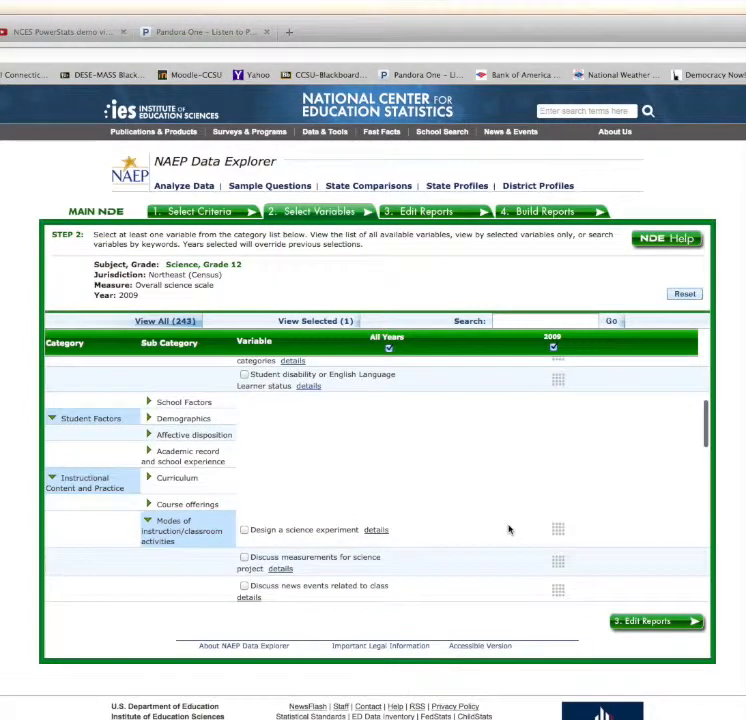
scroll(508, 529, down, 2)
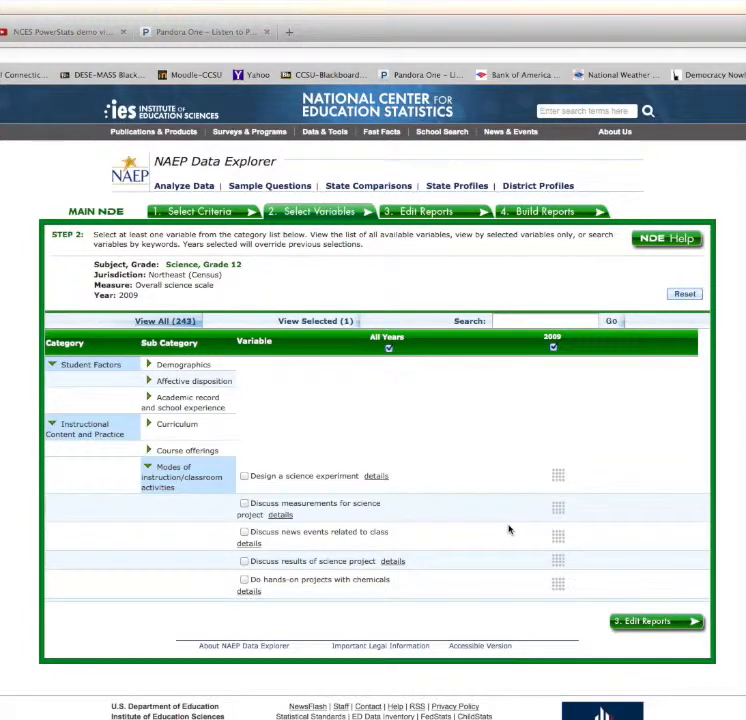
scroll(508, 529, down, 2)
scroll(508, 529, down, 1)
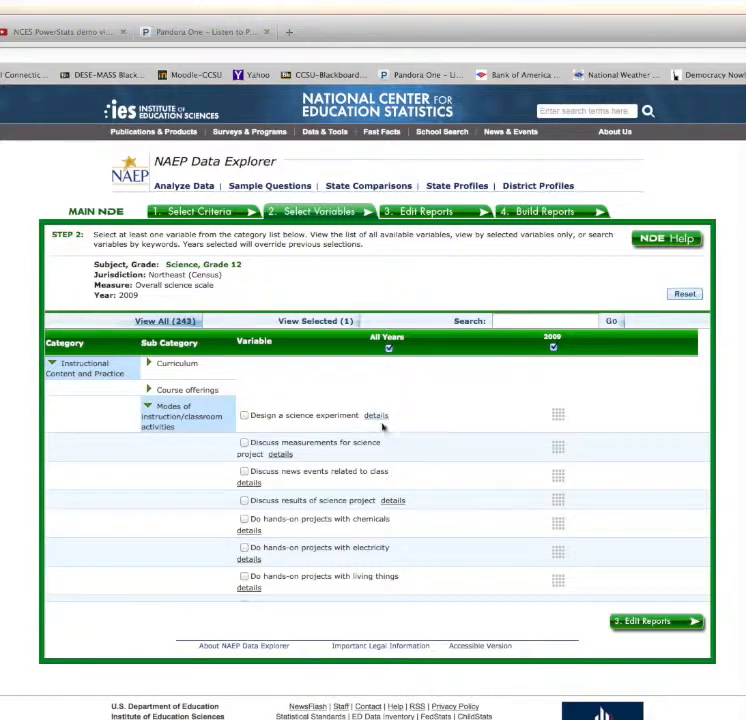
click(415, 417)
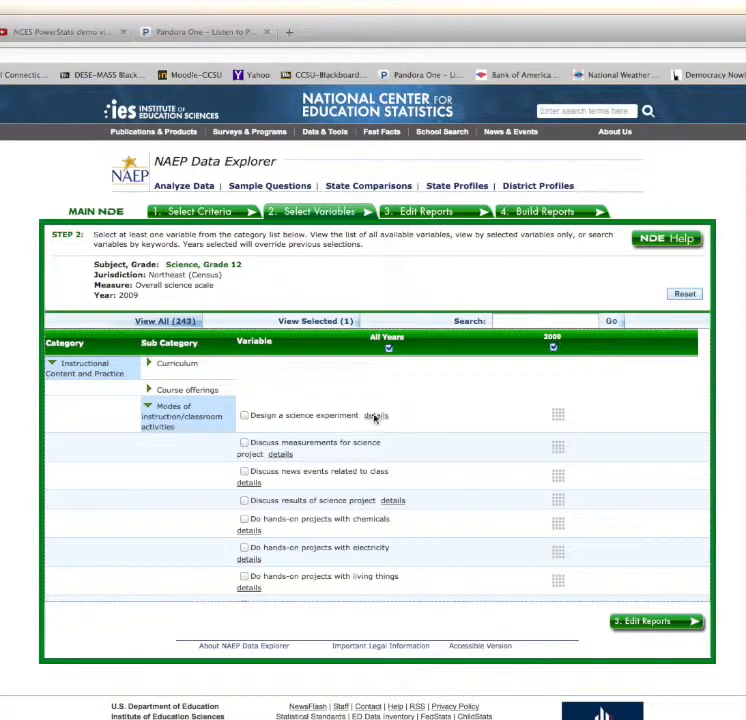
click(372, 415)
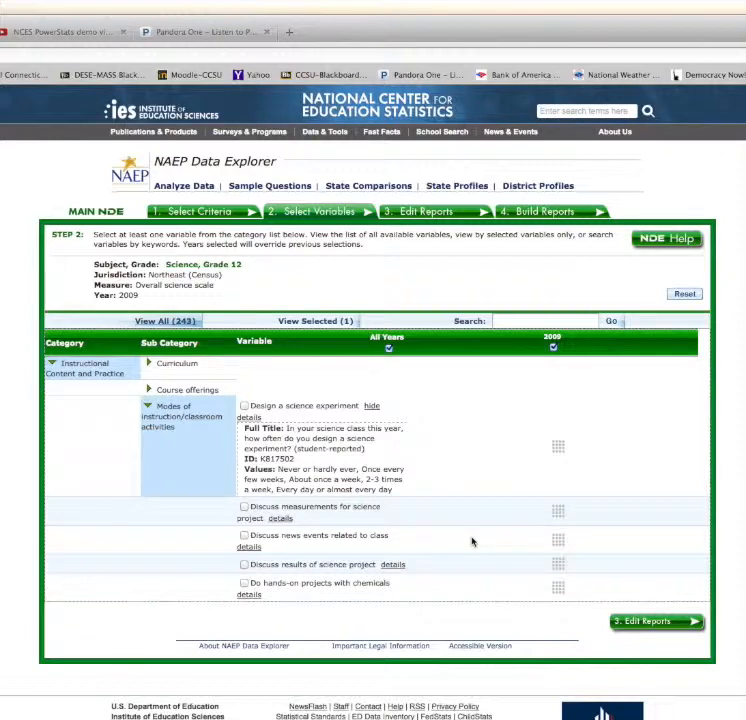
- Show the details of Find different ways to solve a problem among the classroom activities and select that variable
scroll(472, 541, down, 2)
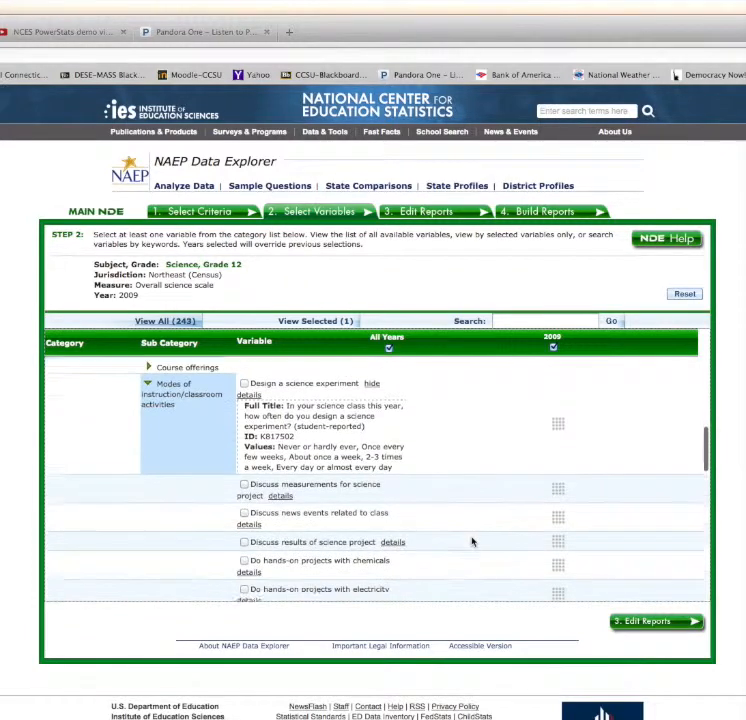
scroll(472, 541, down, 1)
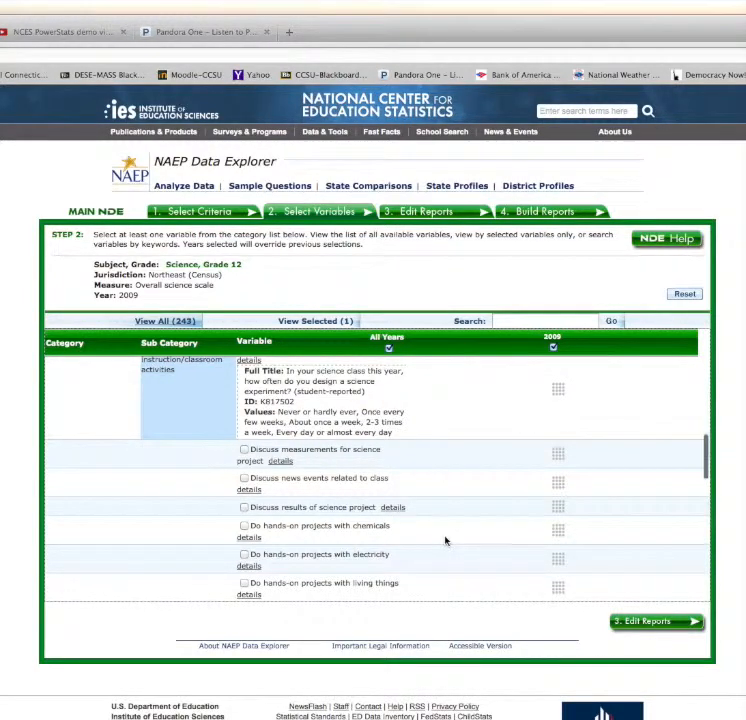
scroll(445, 541, down, 1)
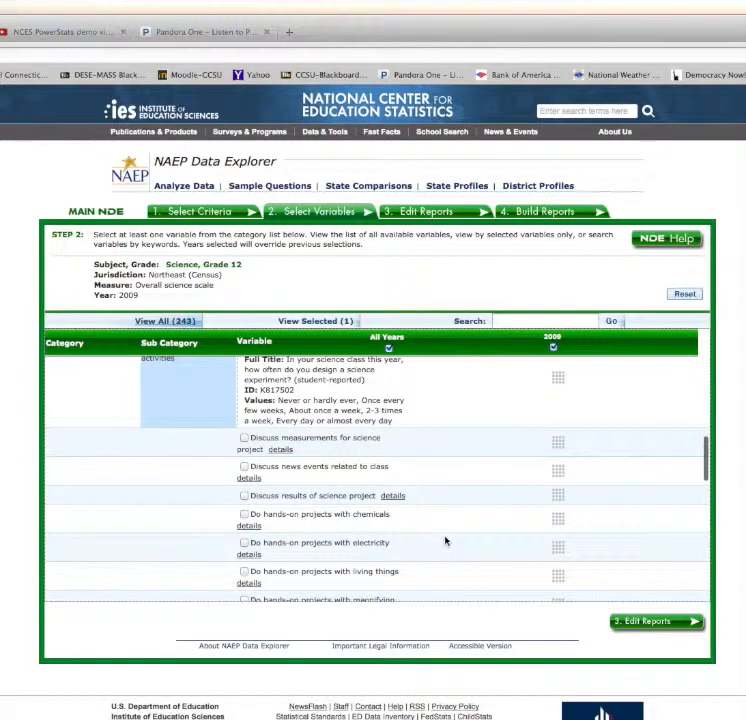
scroll(445, 541, down, 4)
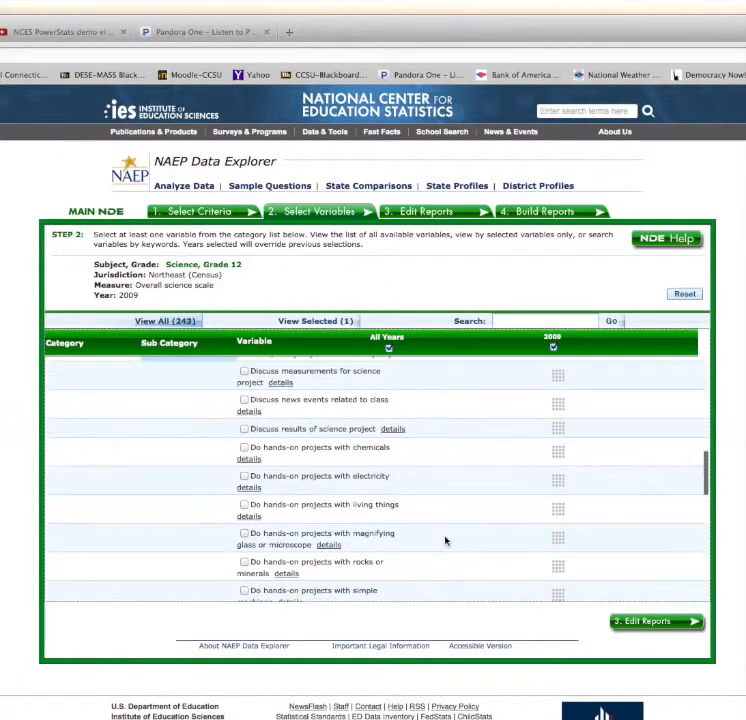
scroll(445, 541, down, 4)
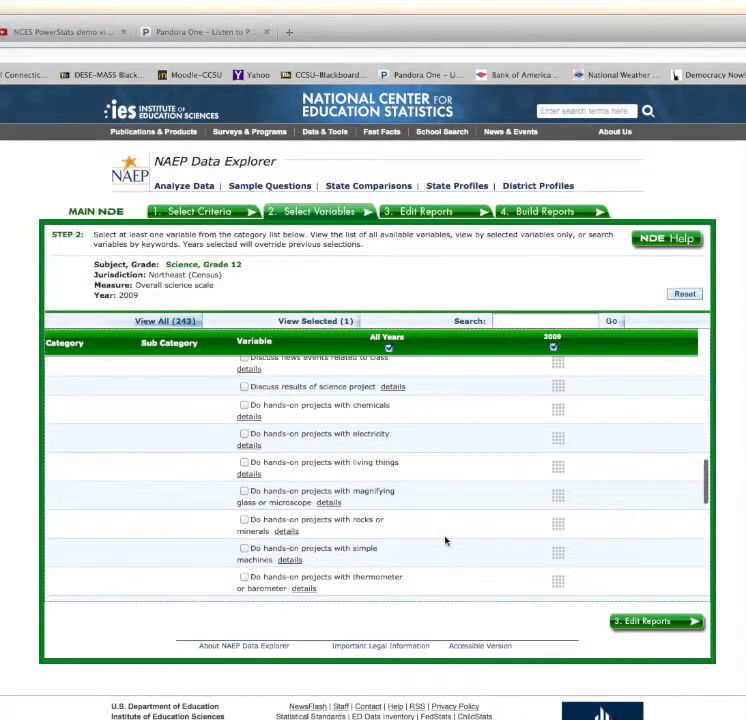
scroll(445, 541, down, 2)
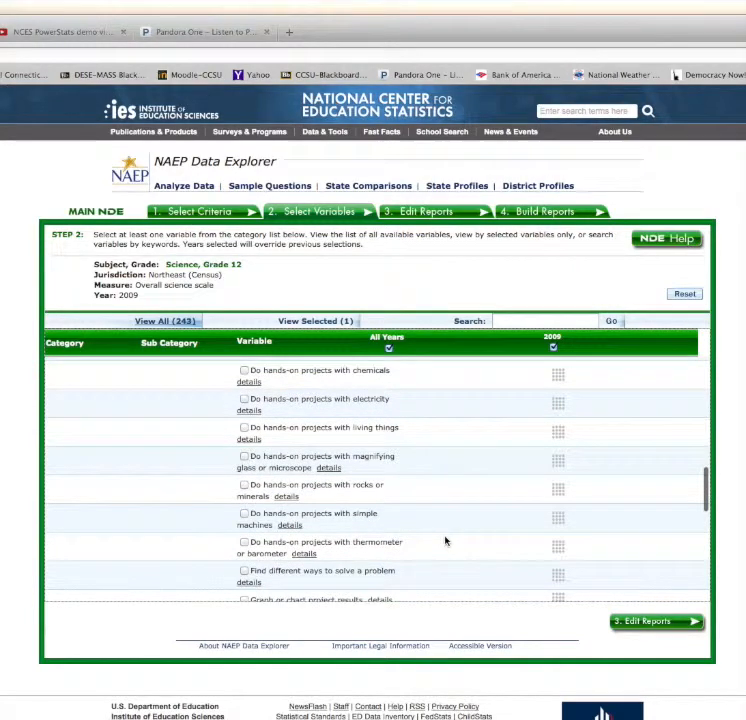
scroll(445, 541, down, 3)
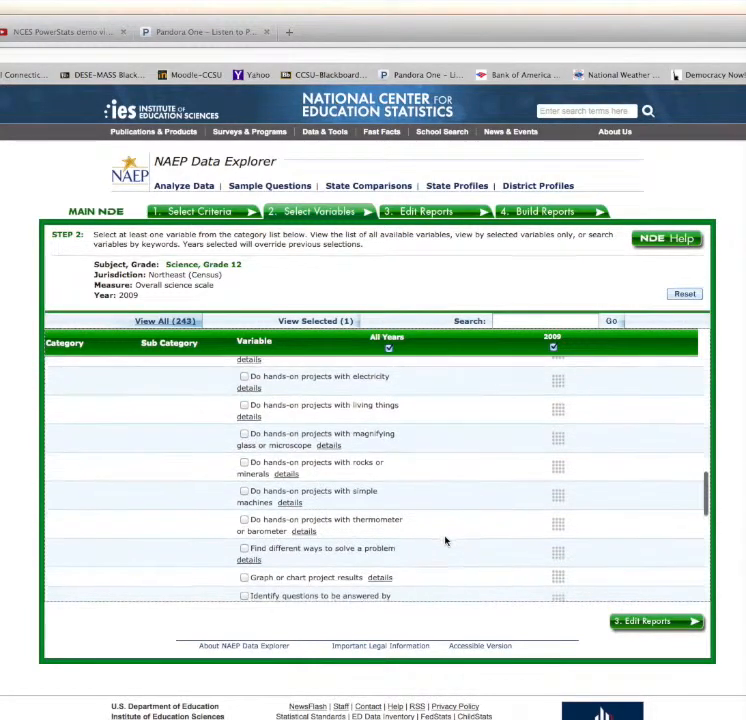
scroll(445, 541, down, 4)
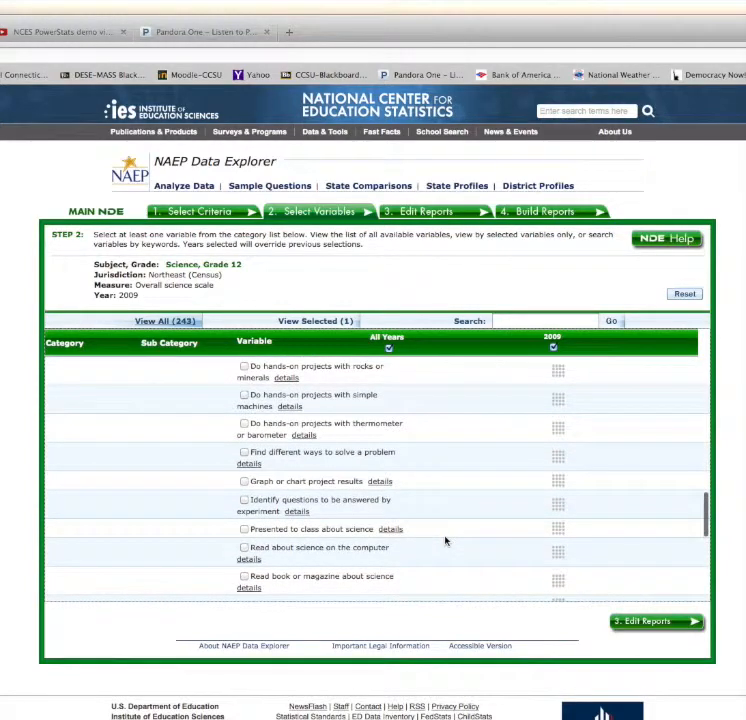
scroll(445, 541, up, 1)
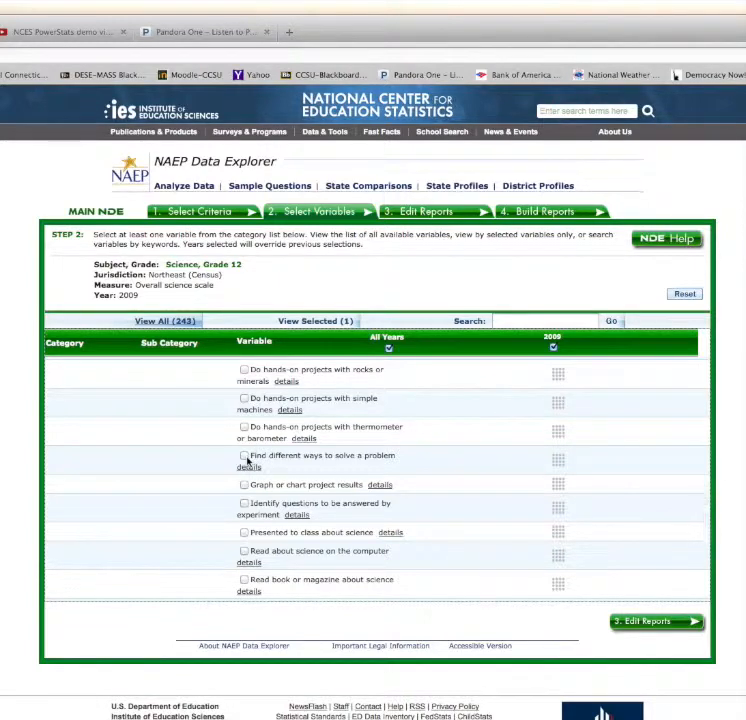
click(249, 468)
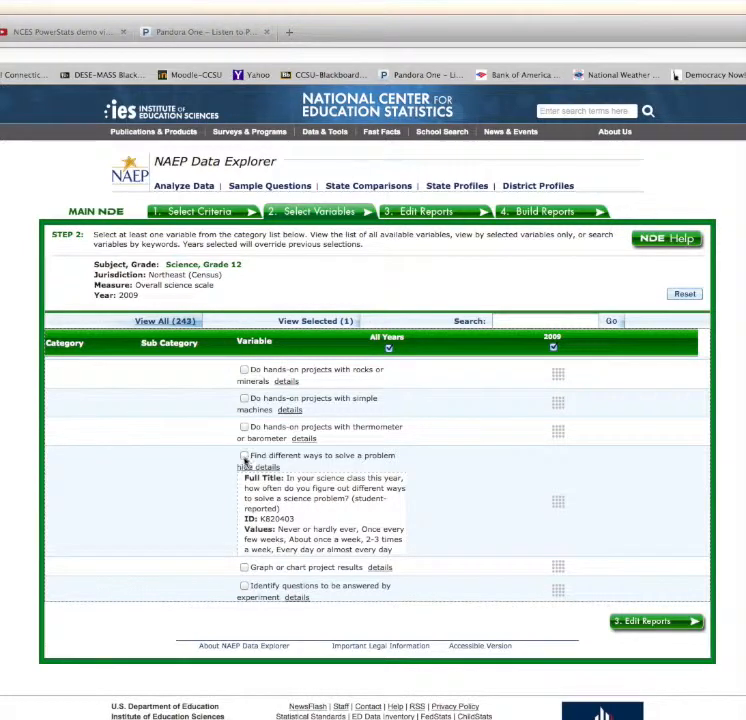
click(244, 456)
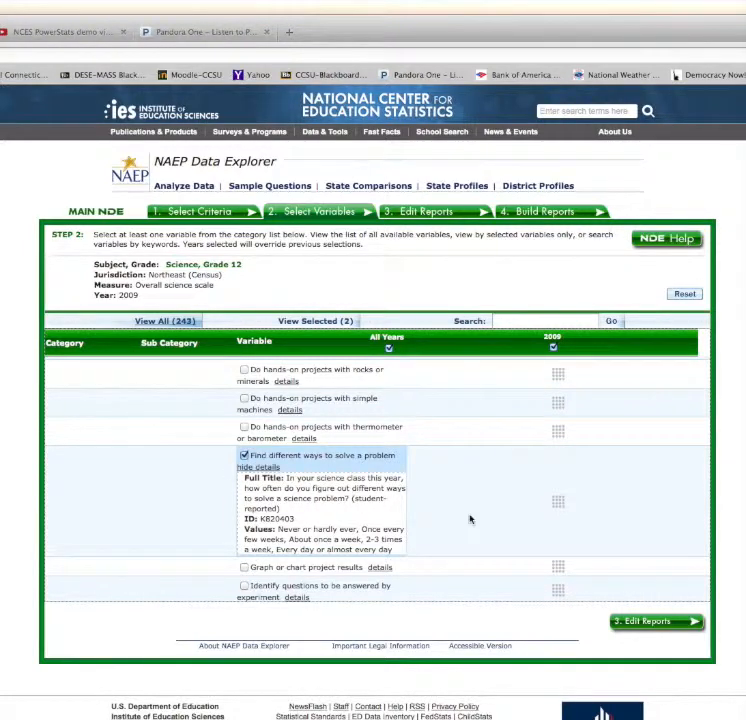
- Review the two selected variables, Gender and Find different ways to solve a problem, in the variable list
scroll(491, 508, up, 5)
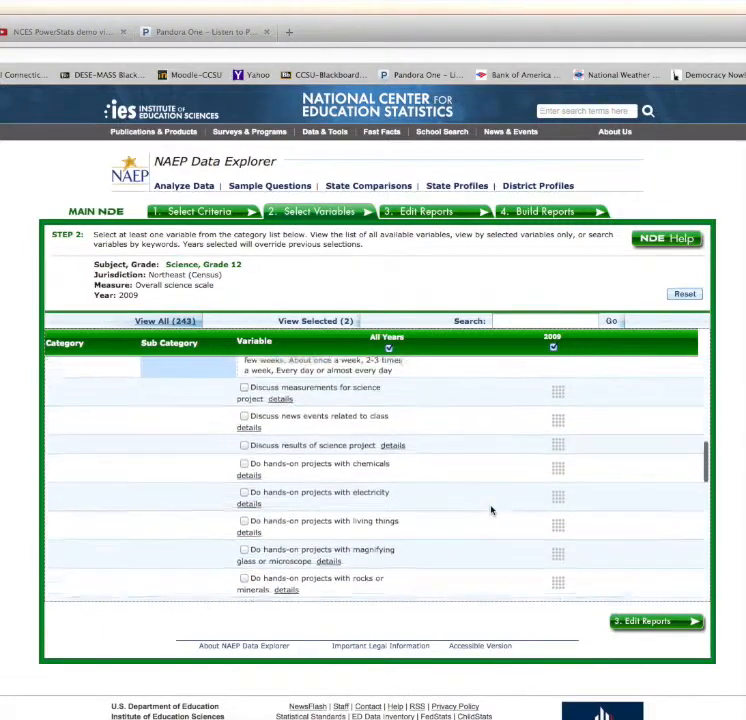
scroll(491, 510, up, 10)
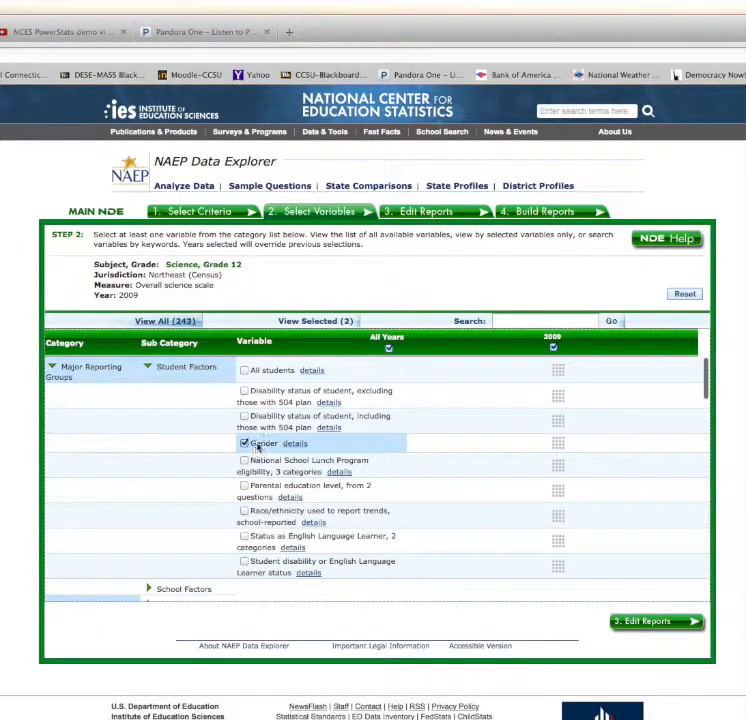
scroll(457, 513, down, 15)
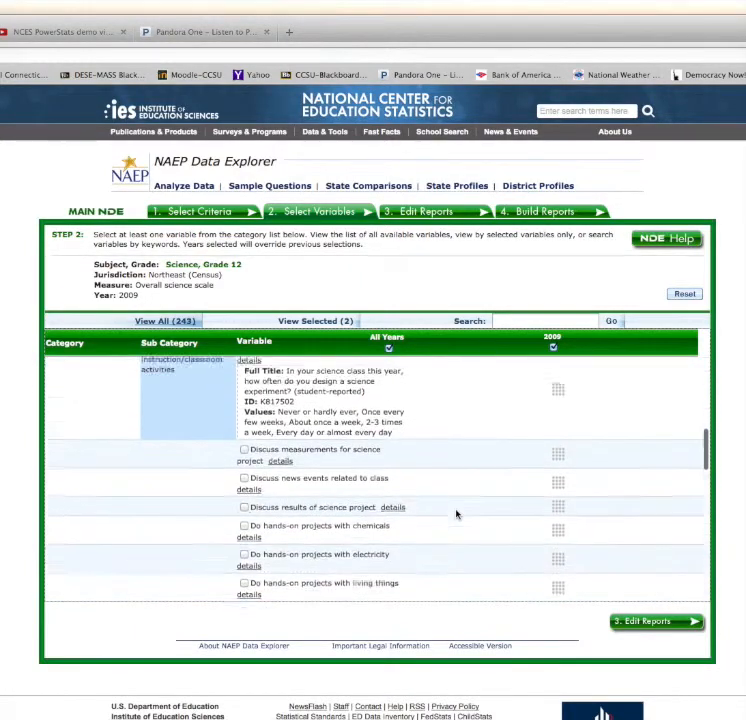
scroll(457, 513, down, 5)
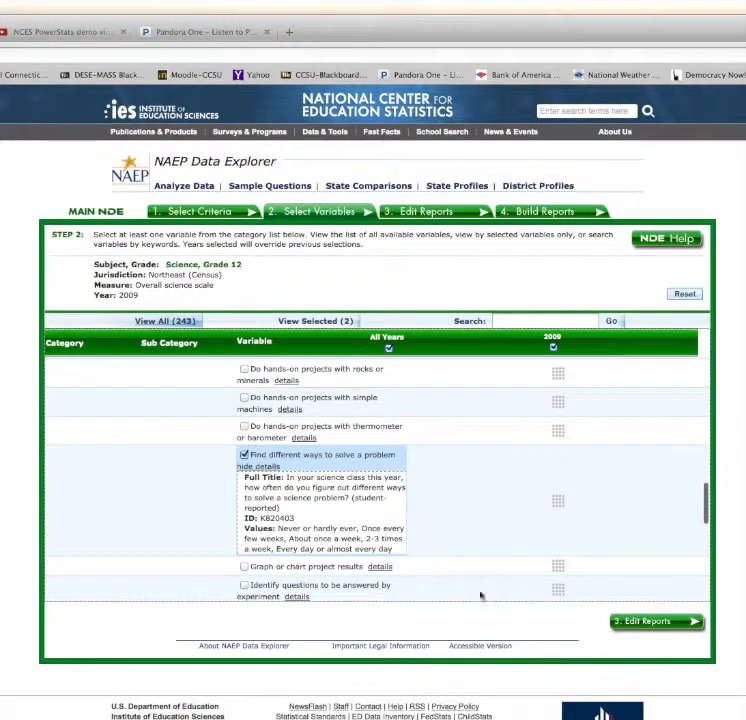
- Proceed to report editing, preview the table layout of Cross-Tabulated Report 1, and close the preview
click(657, 622)
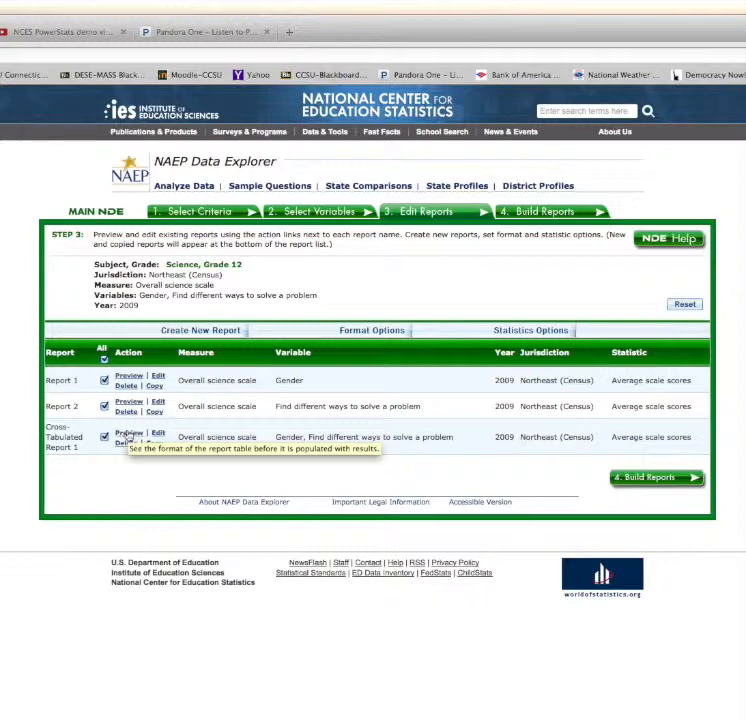
click(129, 434)
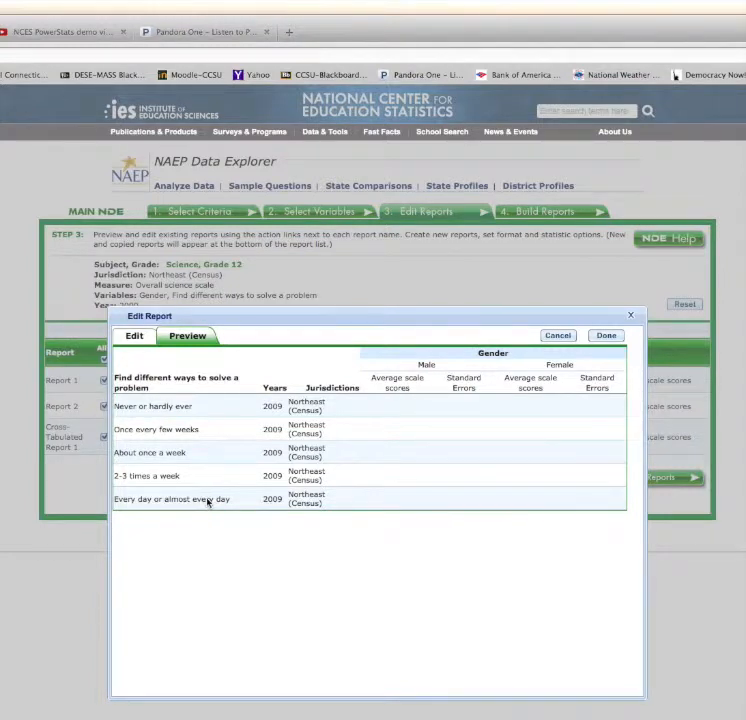
click(631, 317)
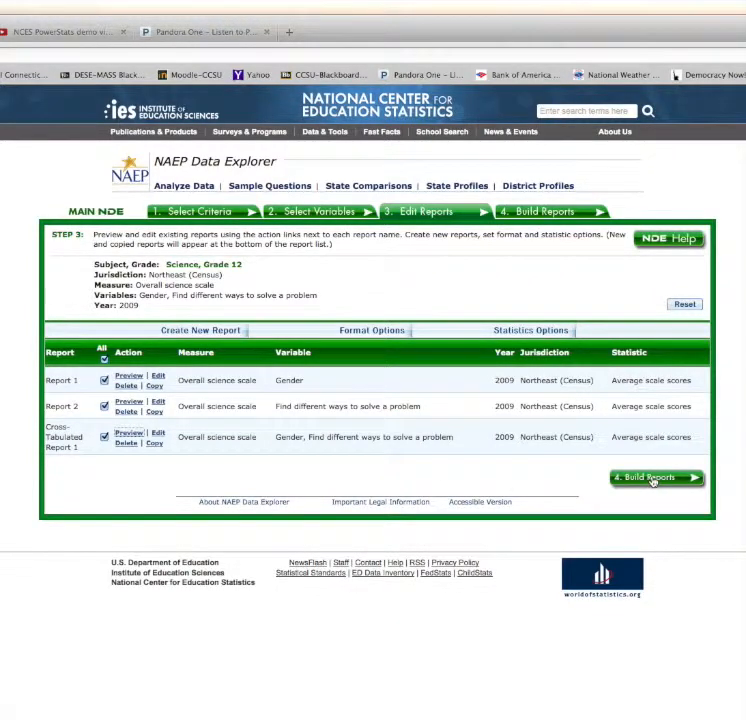
- Build the selected reports and view the score tables of Report 1 and Report 2
click(652, 479)
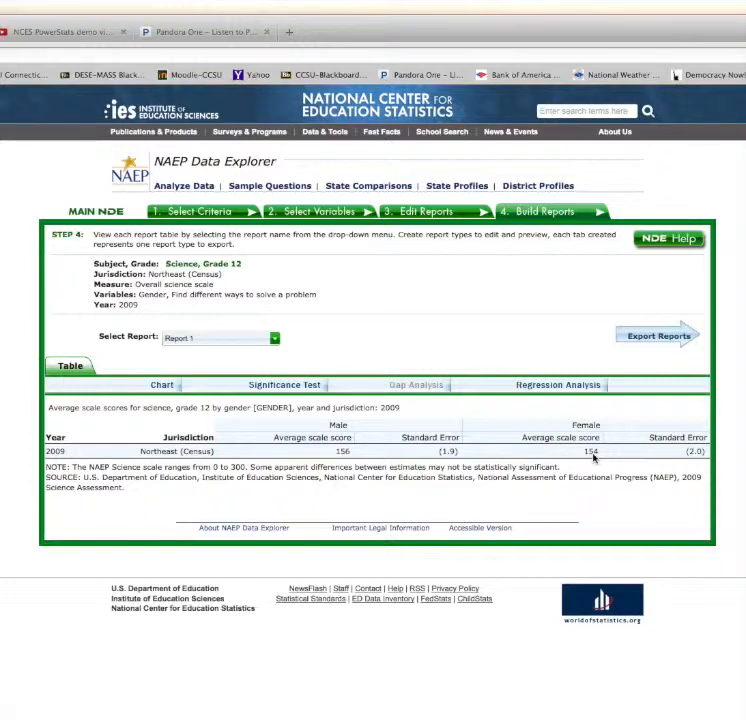
click(275, 341)
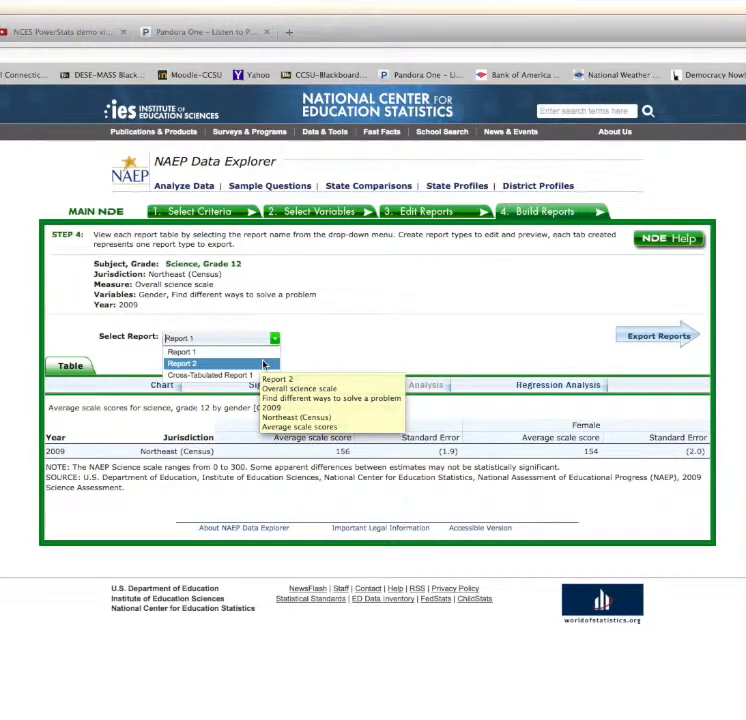
click(263, 364)
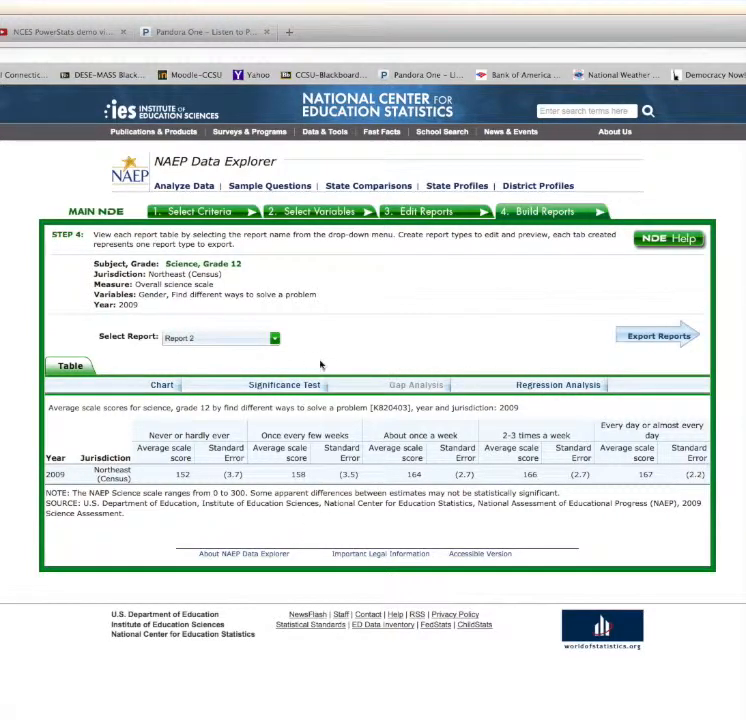
- Display the table of Cross-Tabulated Report 1, and check the available report export formats without exporting anything
click(274, 339)
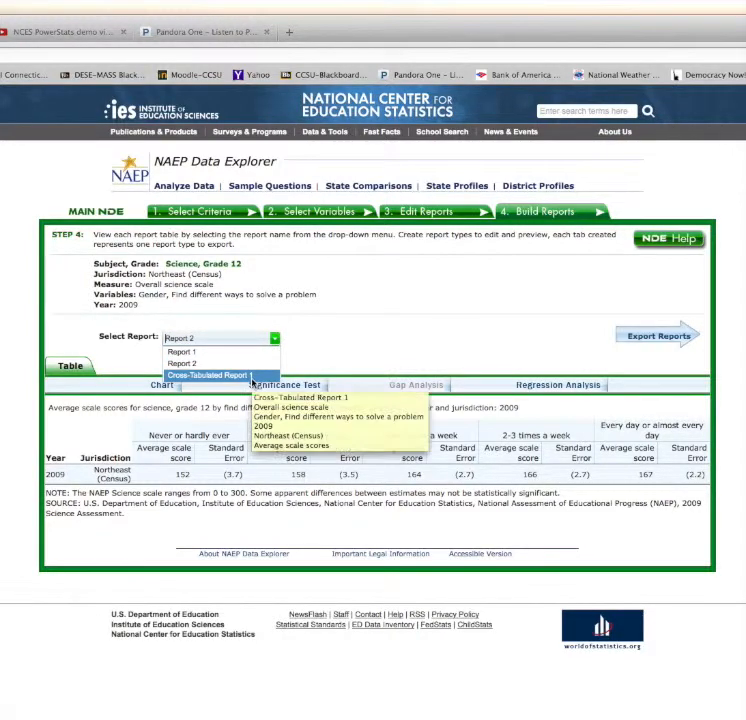
click(251, 378)
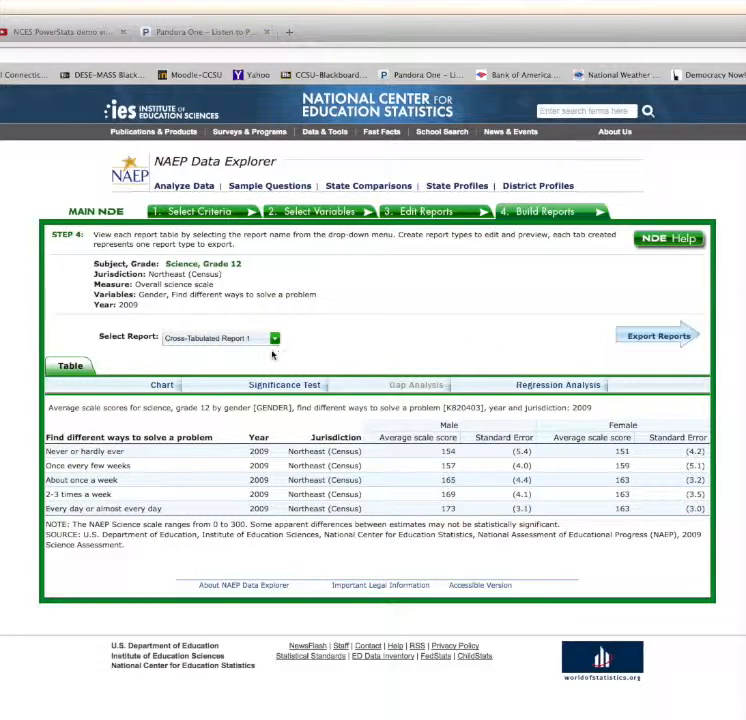
click(664, 338)
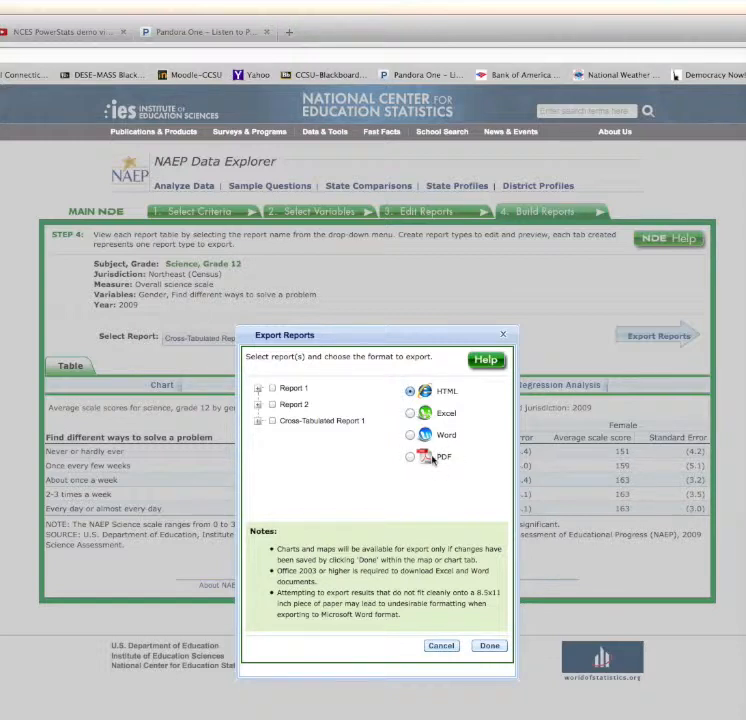
click(440, 647)
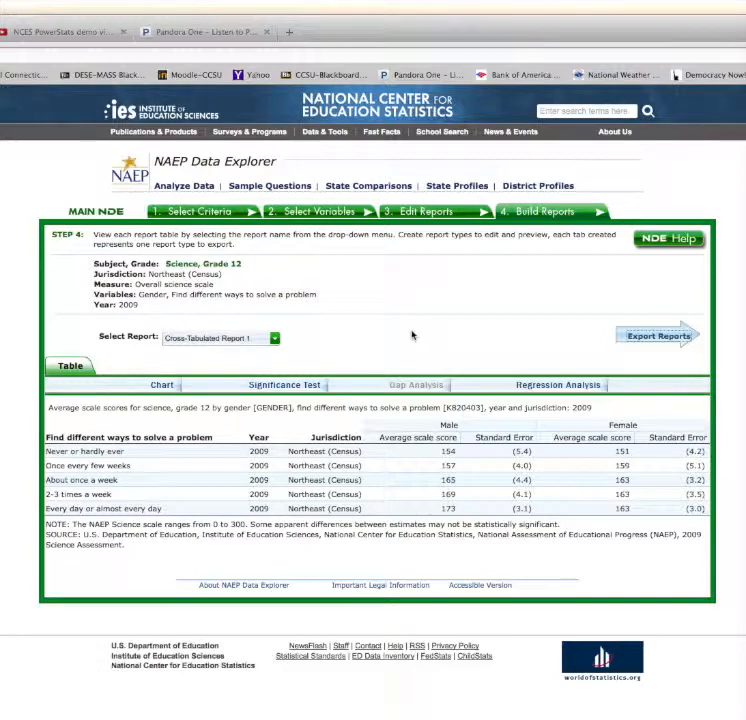
- Leave the Data Explorer for the main NAEP site and open the subject areas page of the Main NAEP Assessments
click(219, 167)
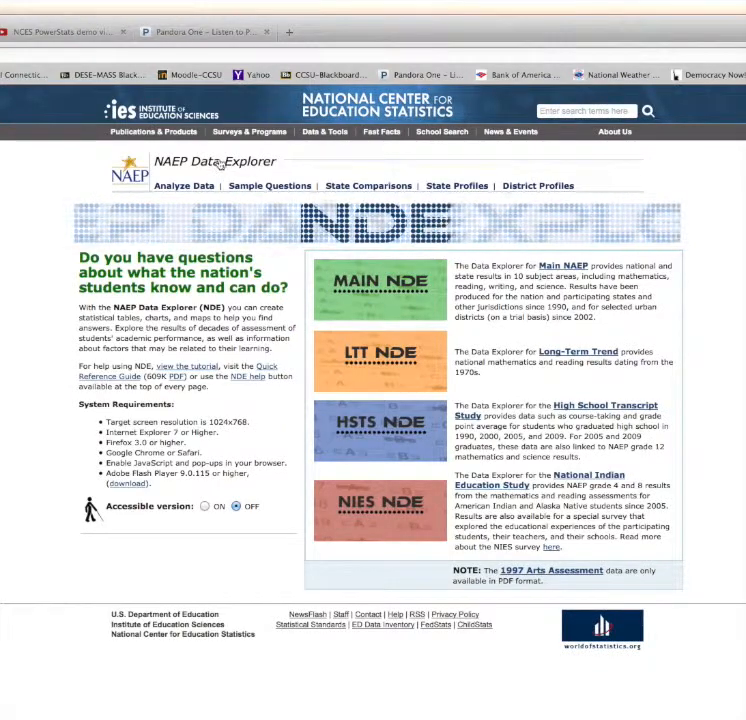
click(116, 177)
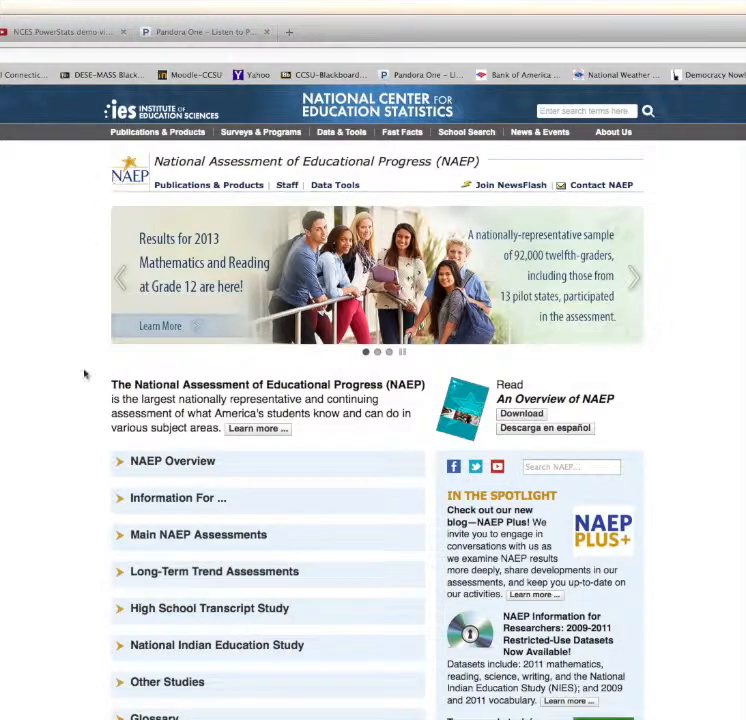
scroll(40, 541, down, 2)
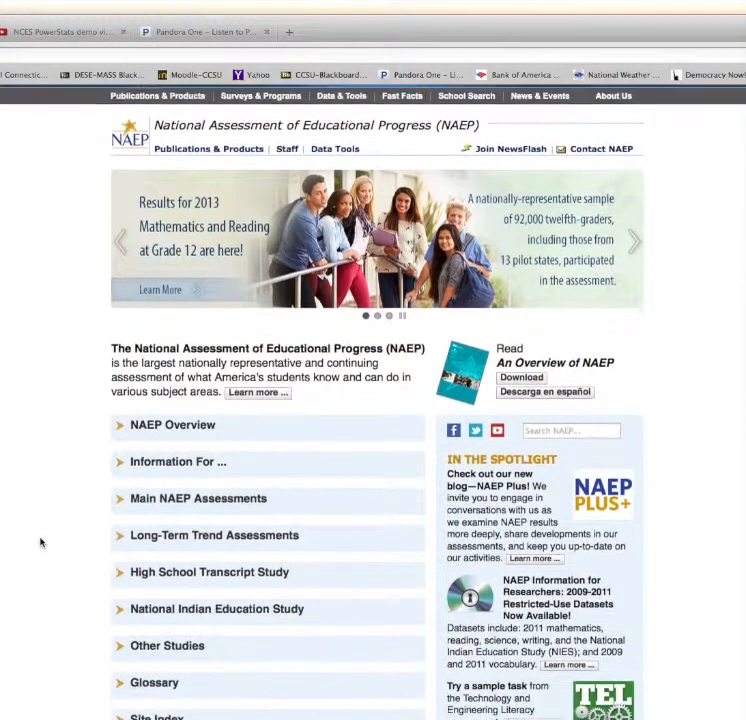
scroll(40, 541, down, 5)
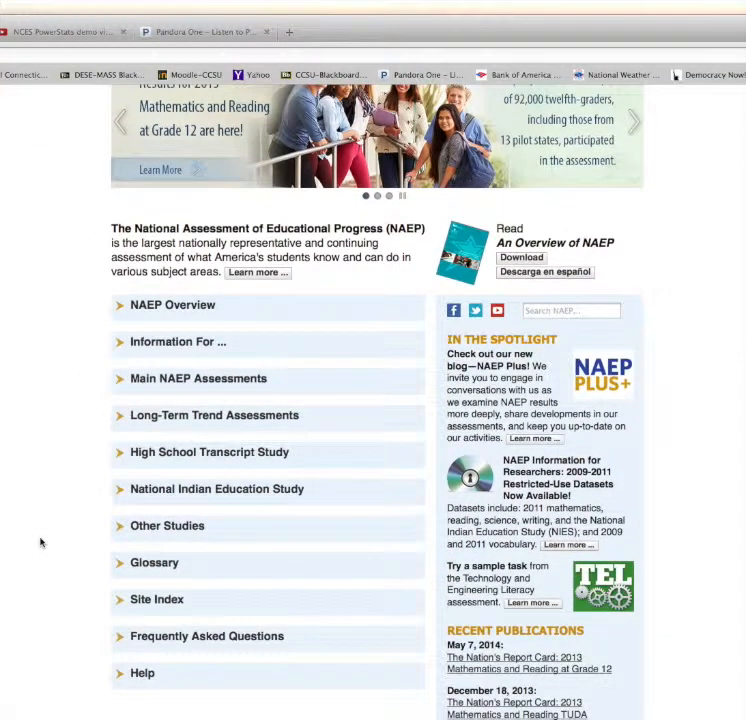
scroll(40, 541, down, 5)
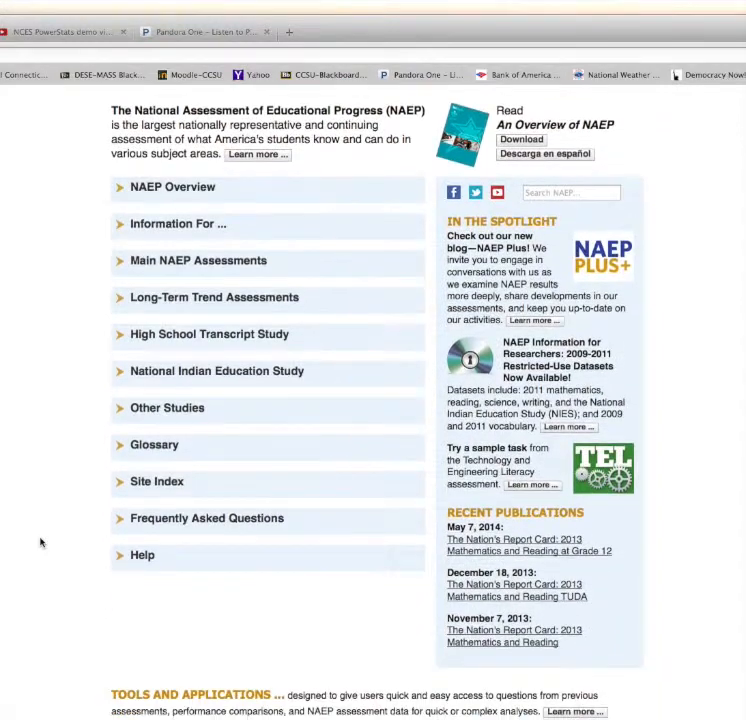
scroll(40, 541, down, 2)
scroll(40, 541, up, 2)
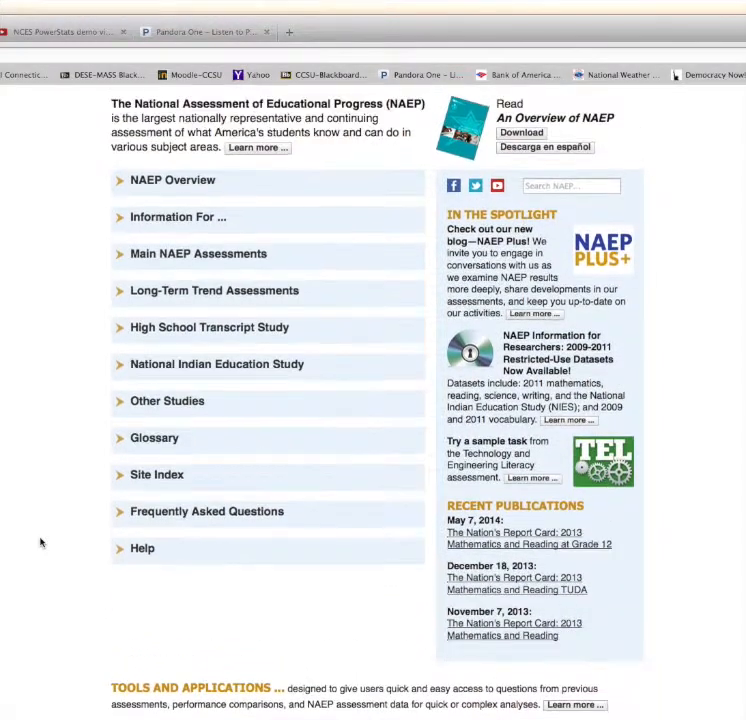
scroll(40, 541, up, 3)
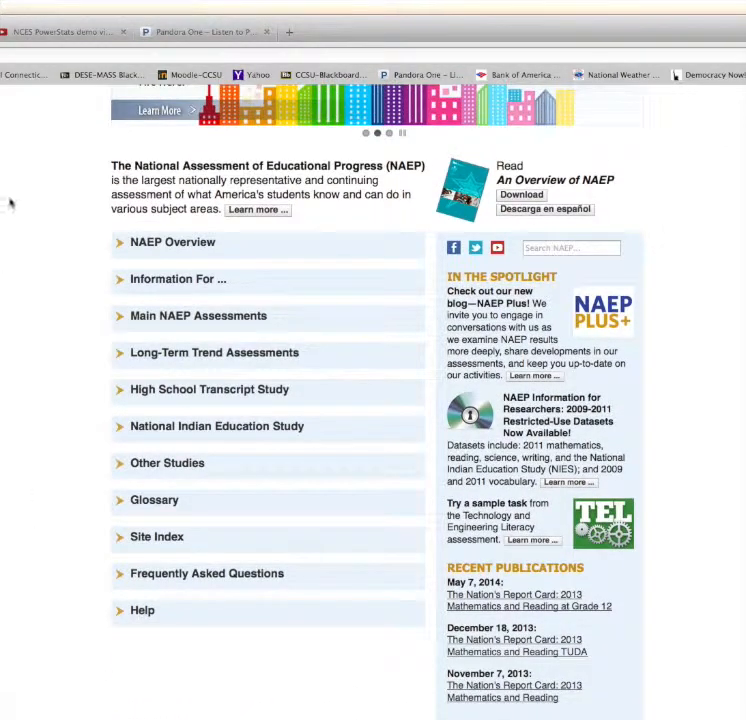
click(225, 318)
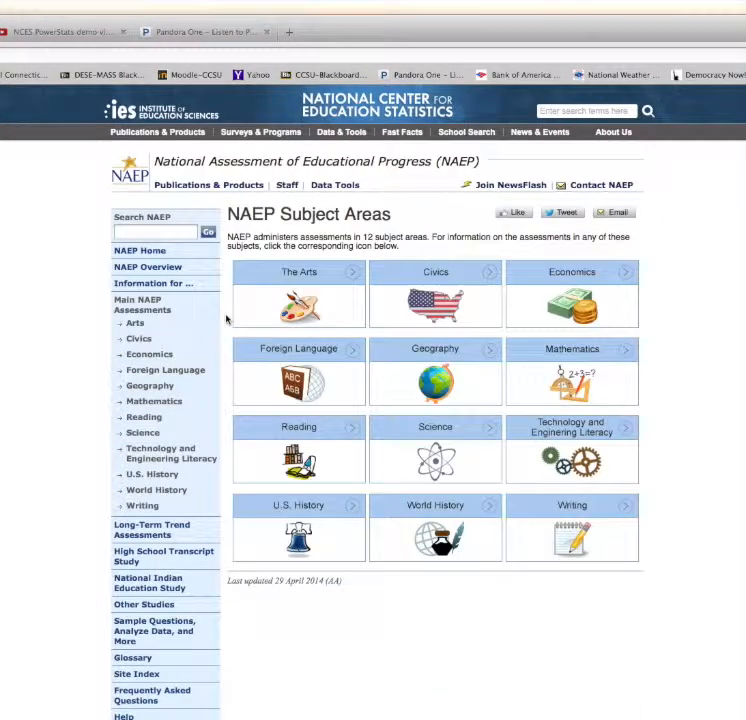